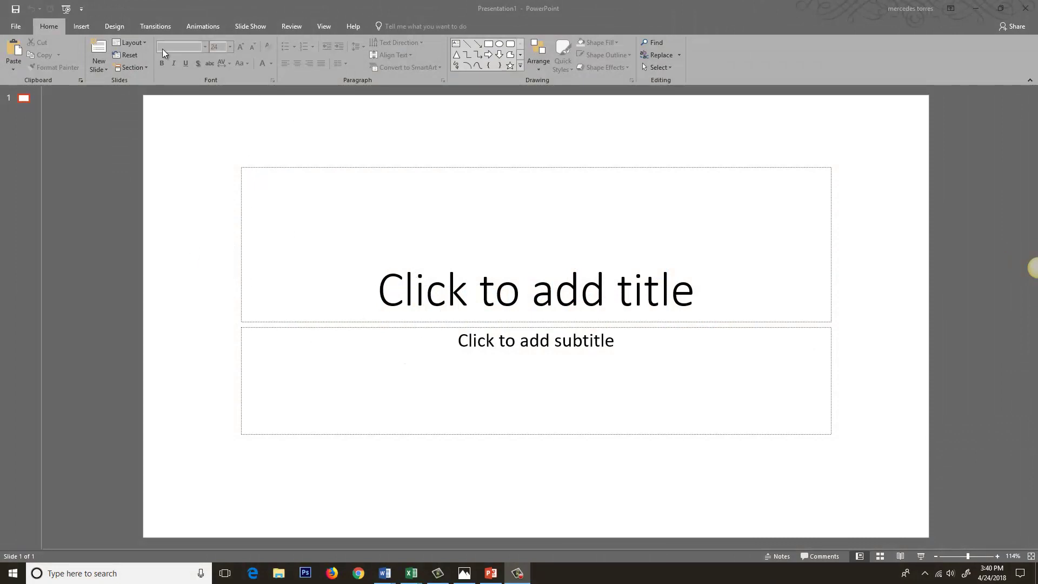
# Step: Insert the paint.png colour palette picture onto the slide
pyautogui.click(82, 26)
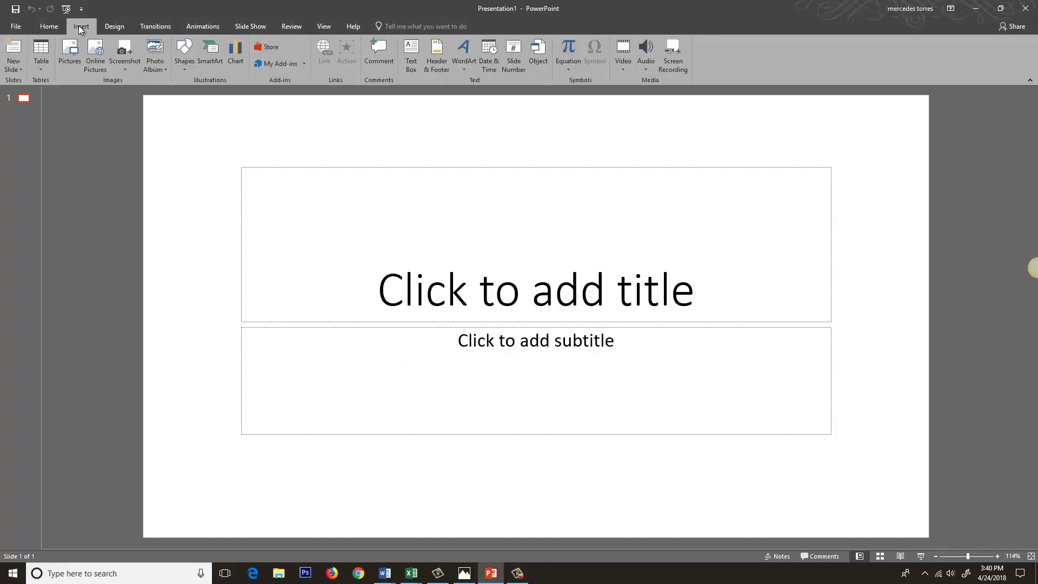
pyautogui.click(67, 51)
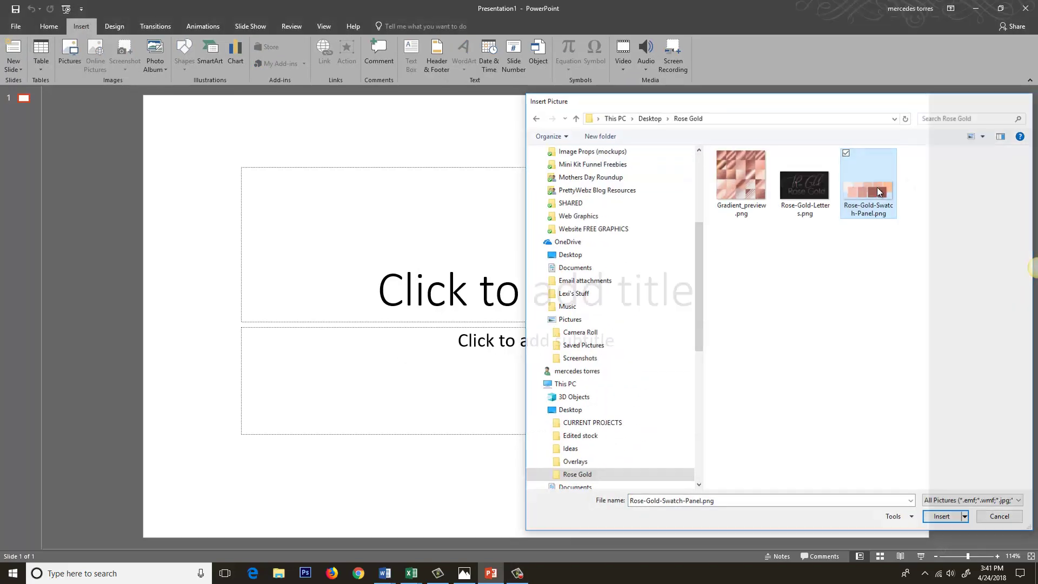
pyautogui.doubleClick(852, 183)
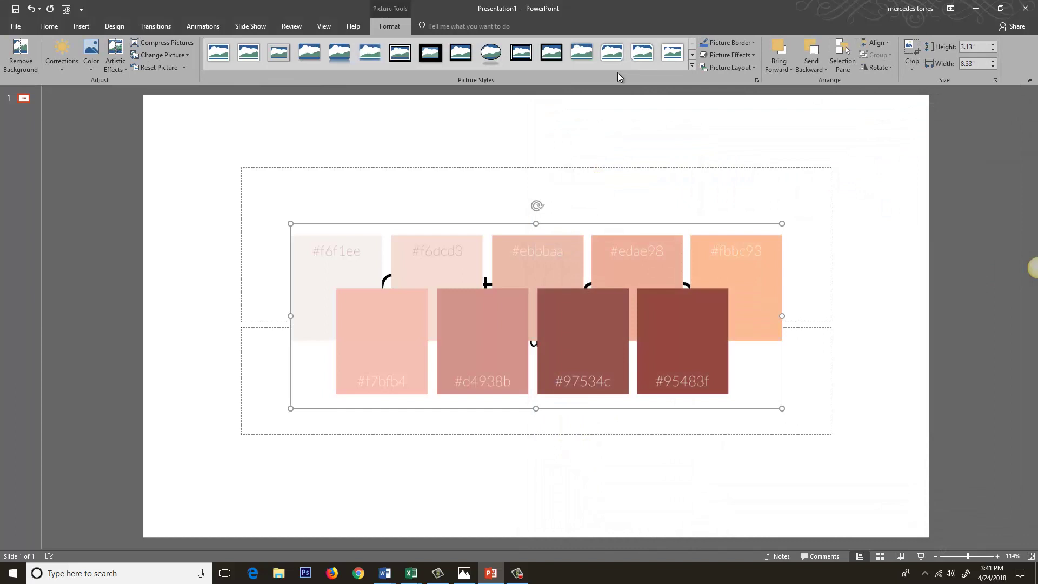
# Step: Shrink the palette picture to about 1.09" by 2.91" and move it to the bottom-left corner
pyautogui.moveTo(526, 305); pyautogui.dragTo(562, 297)
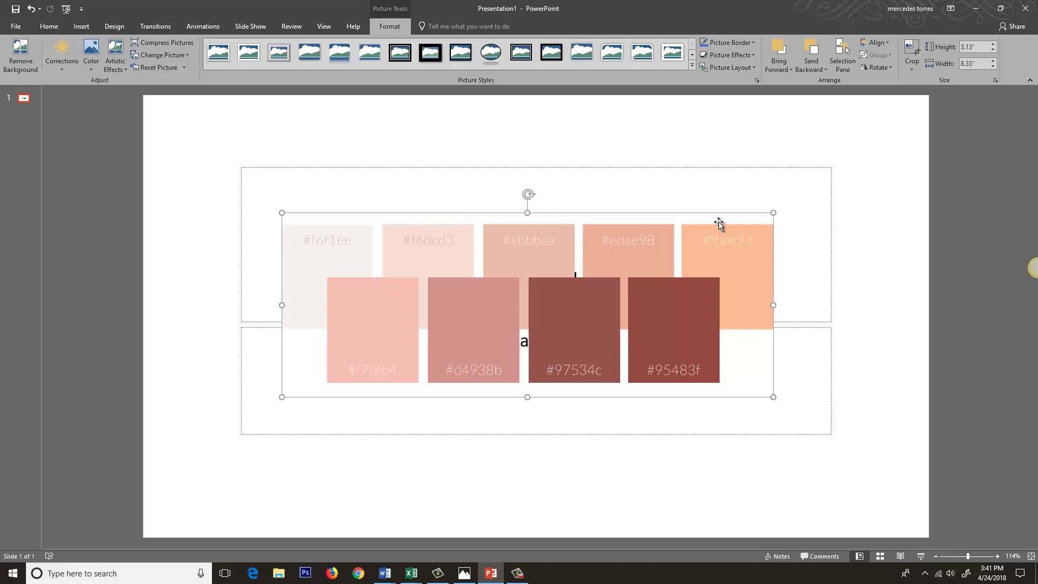
pyautogui.moveTo(773, 213); pyautogui.dragTo(454, 333)
pyautogui.moveTo(366, 378); pyautogui.dragTo(175, 517)
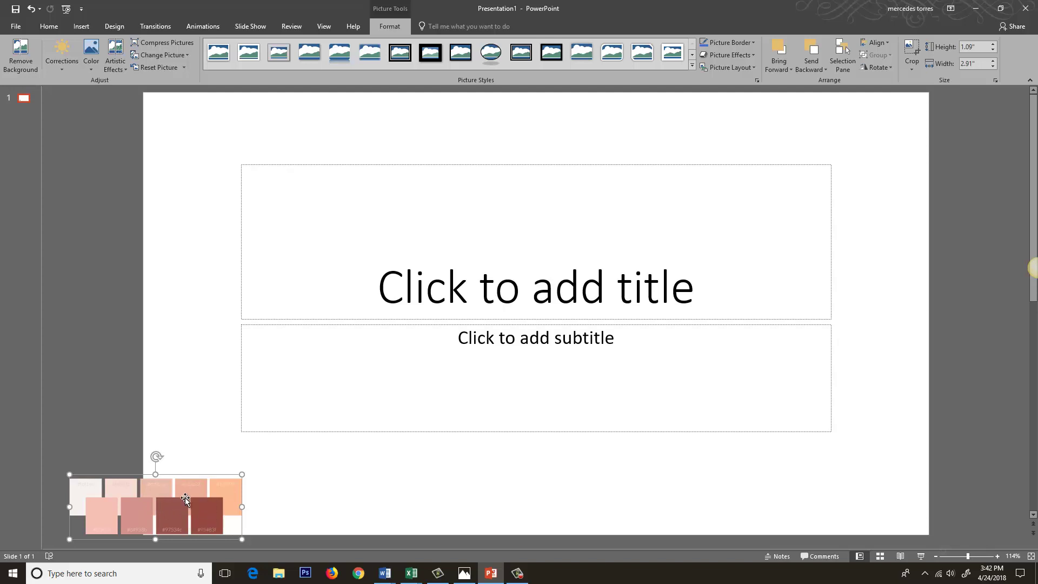
# Step: Type 'Rose Gold' in the title and paste a copy into the subtitle
pyautogui.click(583, 275)
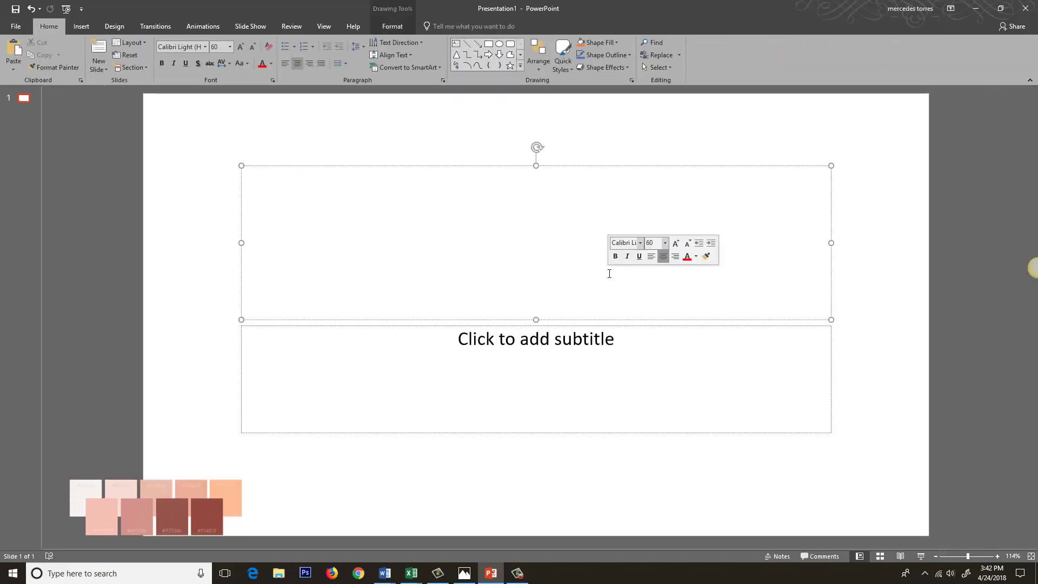
pyautogui.write('Rose Gold')
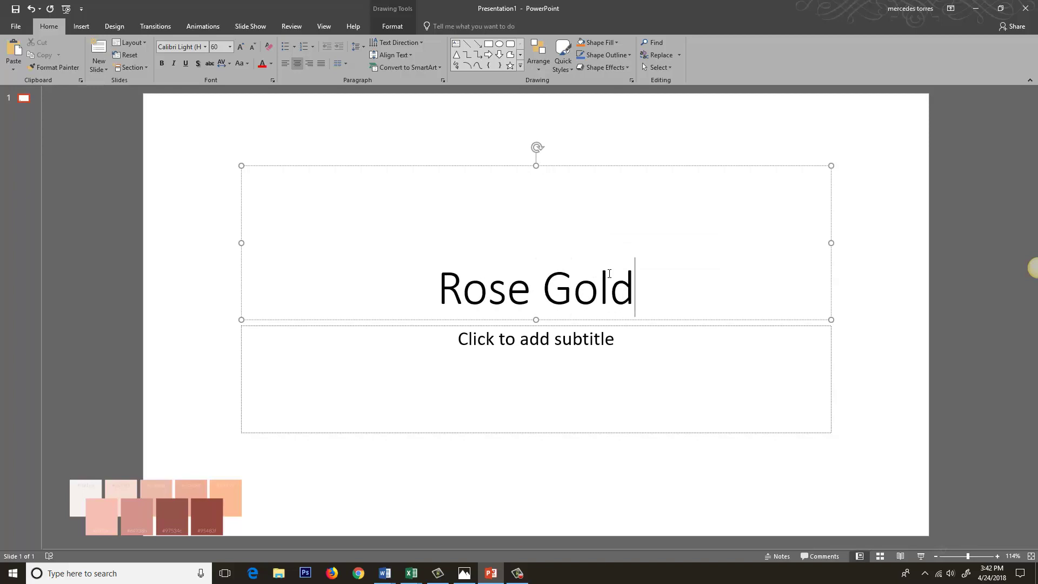
pyautogui.moveTo(443, 288); pyautogui.dragTo(650, 284)
pyautogui.hotkey('ctrl', 'c')
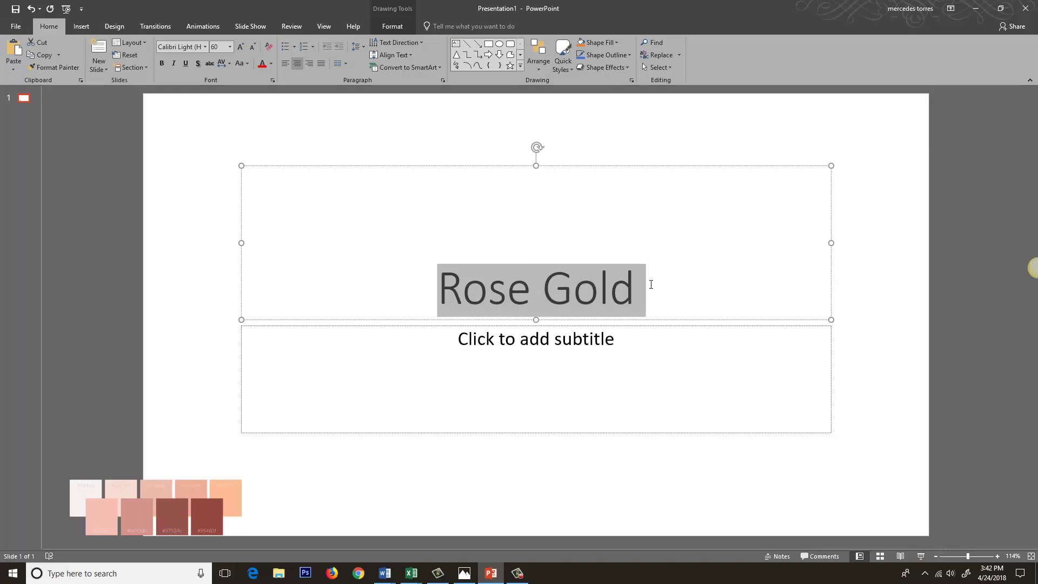
pyautogui.click(562, 340)
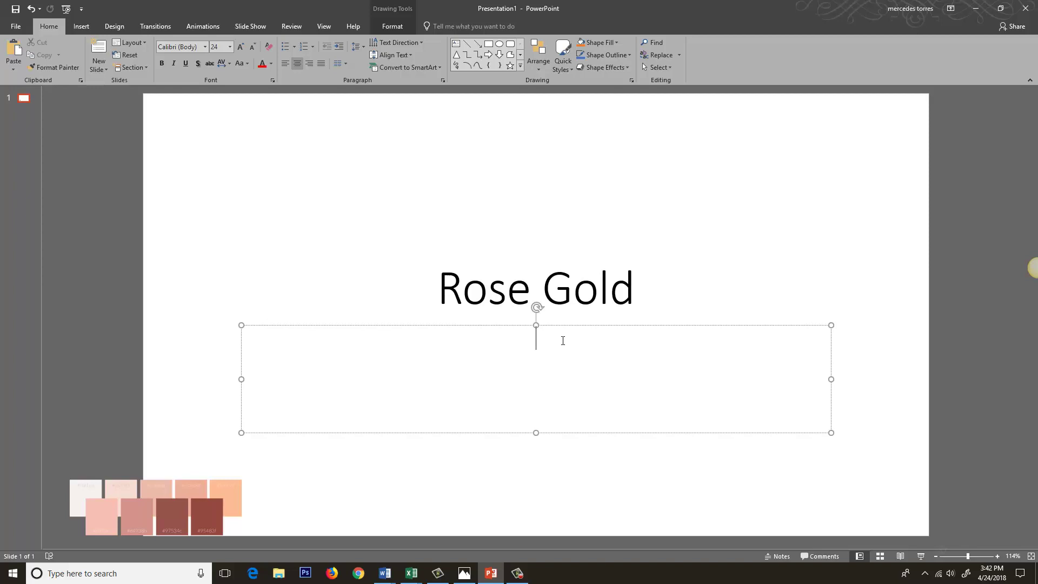
pyautogui.hotkey('ctrl', 'v')
# Step: Set the subtitle's Rose Gold in Lato Thin at a larger size of 60
pyautogui.moveTo(577, 340); pyautogui.dragTo(501, 344)
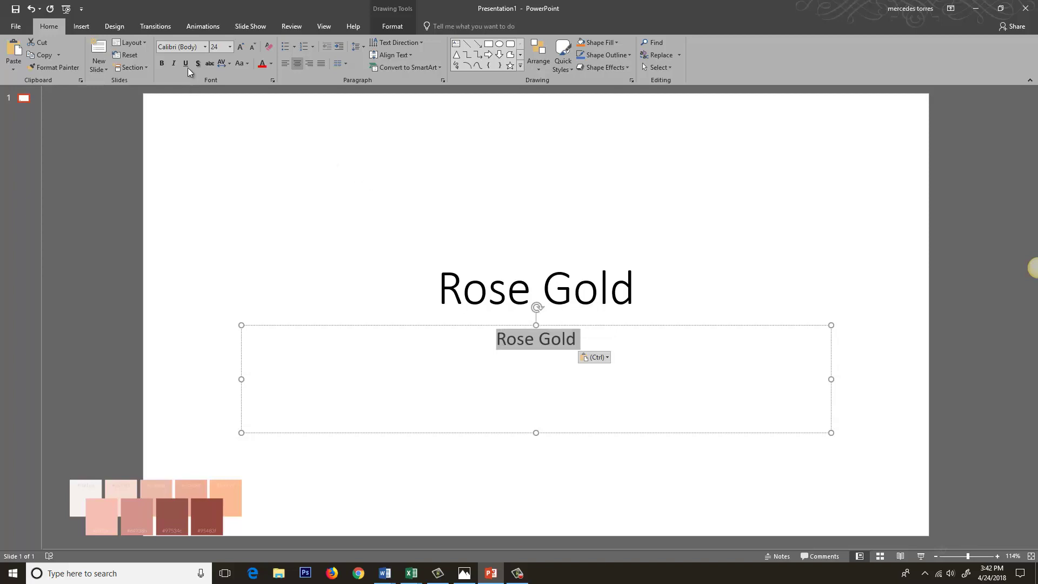
pyautogui.click(197, 48)
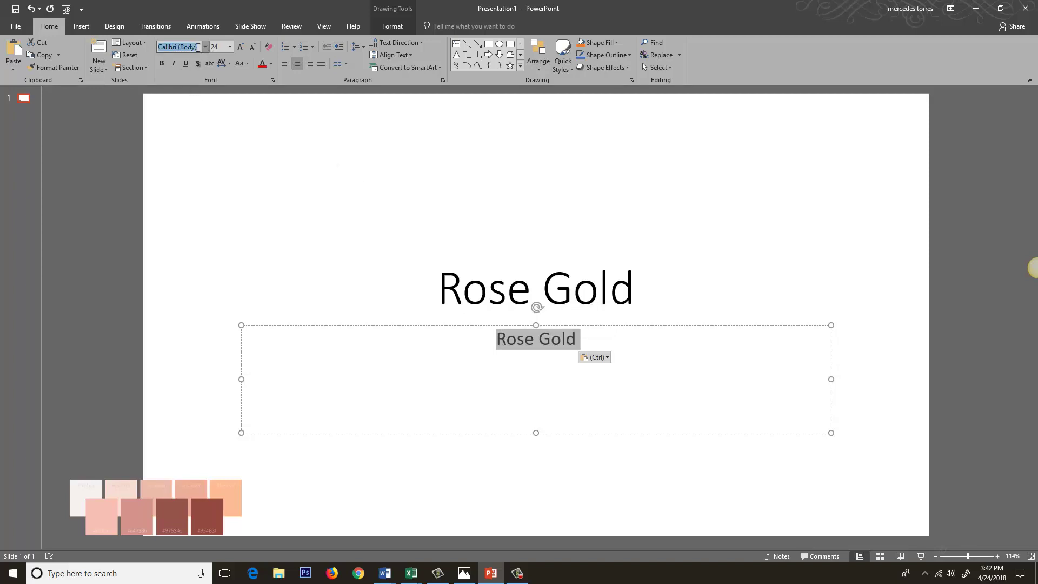
pyautogui.write('Lato Thin')
pyautogui.click(221, 47)
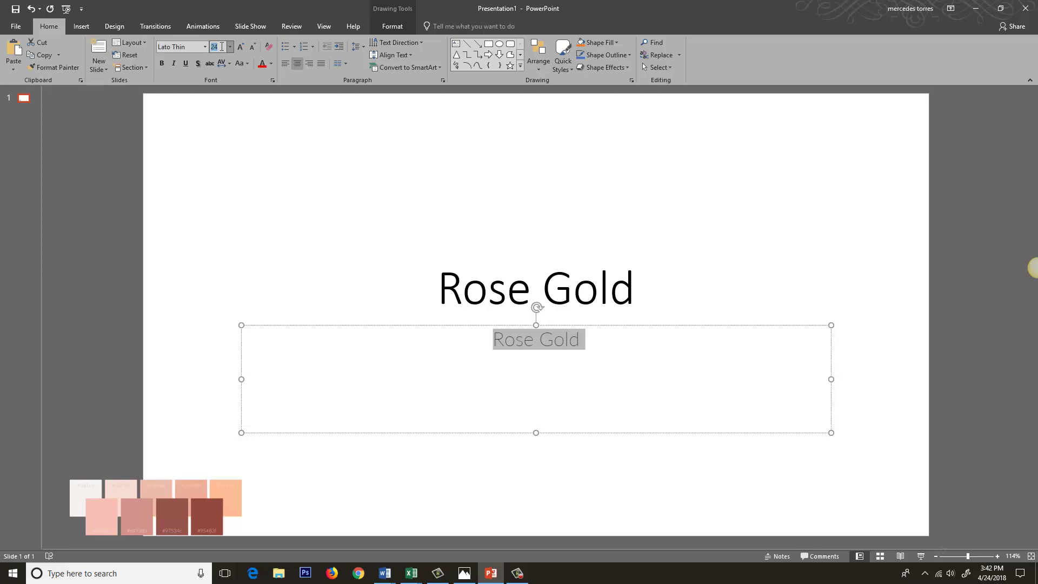
pyautogui.write('60')
pyautogui.press('Return')
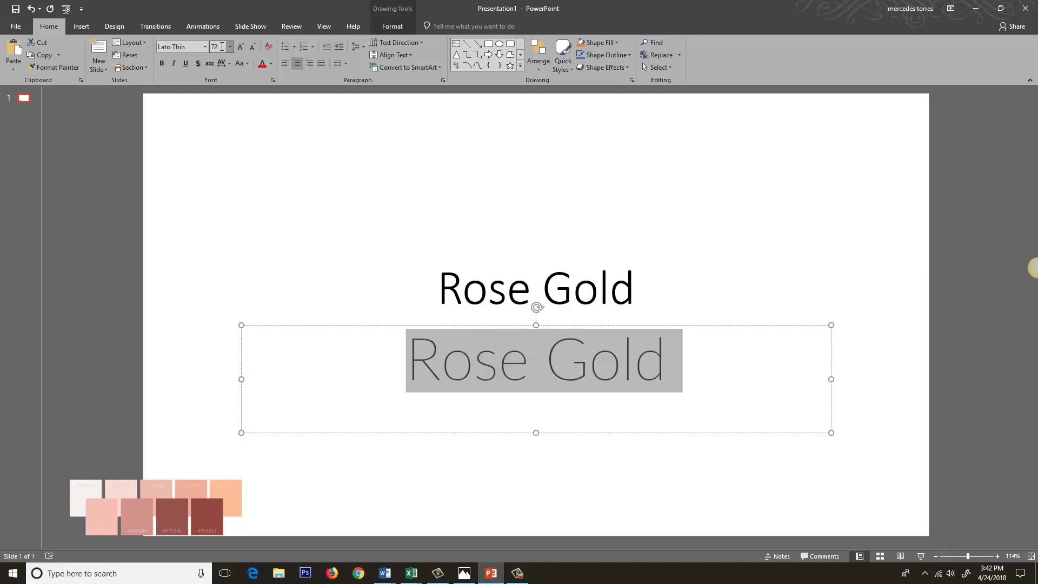
pyautogui.moveTo(436, 289); pyautogui.dragTo(651, 296)
# Step: Set the title Rose Gold in the Theodoria script font at size 72
pyautogui.click(178, 47)
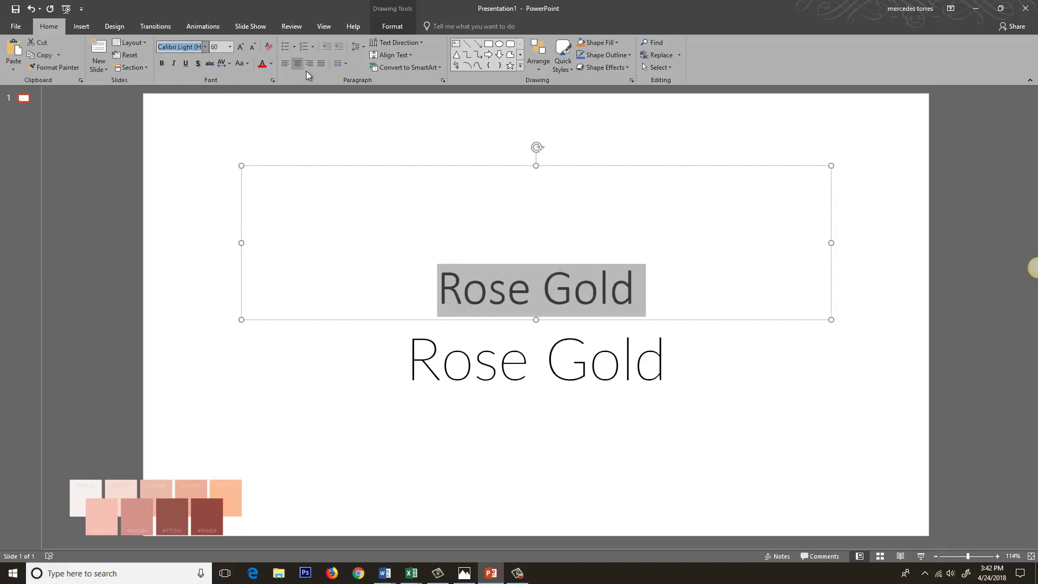
pyautogui.write('Tho')
pyautogui.write('eodoria')
pyautogui.click(221, 47)
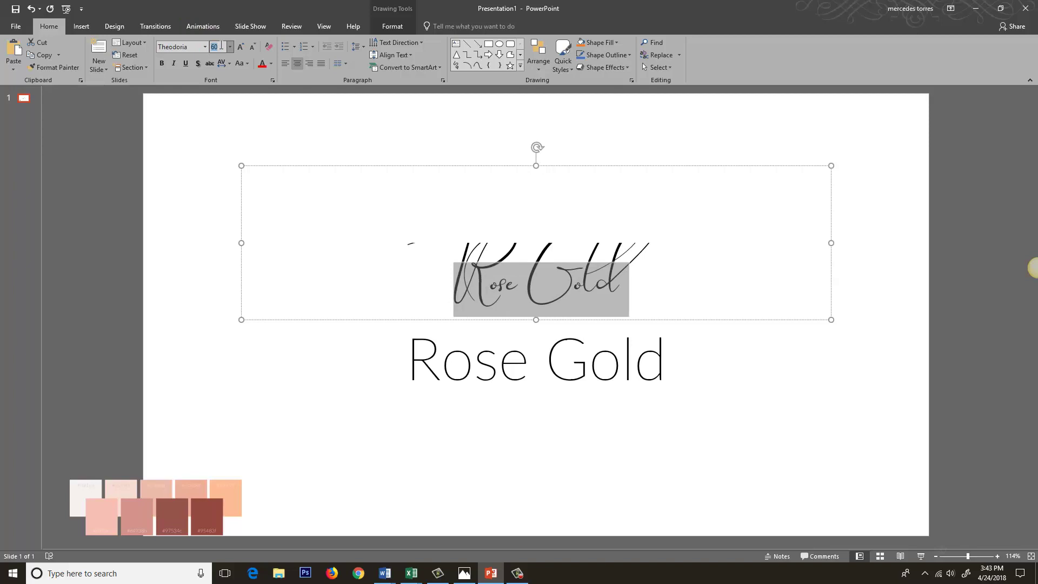
pyautogui.write('72')
pyautogui.press('Return')
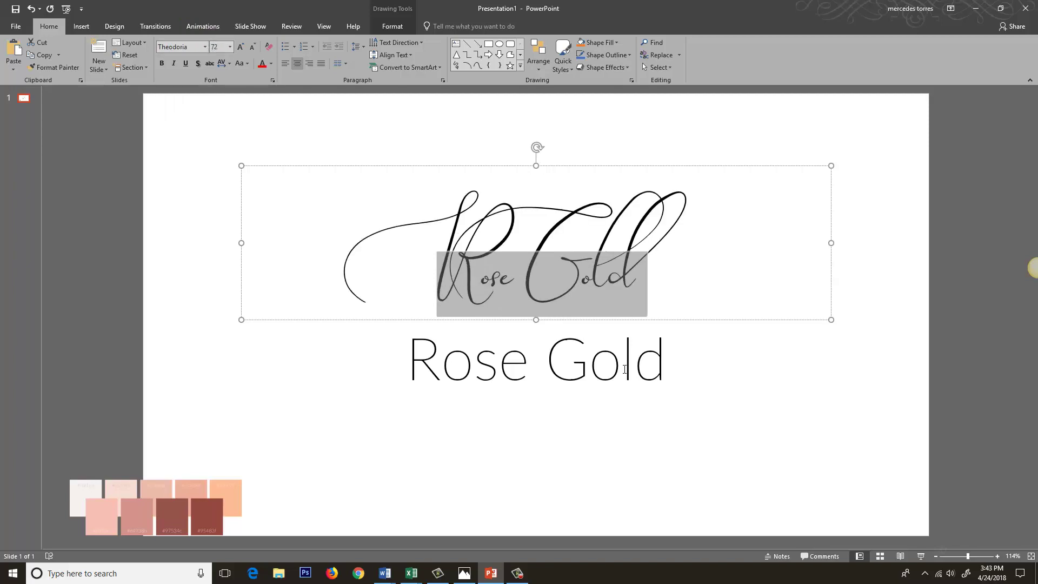
# Step: Zoom in and move the palette picture up along the slide's left edge
pyautogui.click(997, 556)
pyautogui.click(997, 557)
pyautogui.click(203, 537)
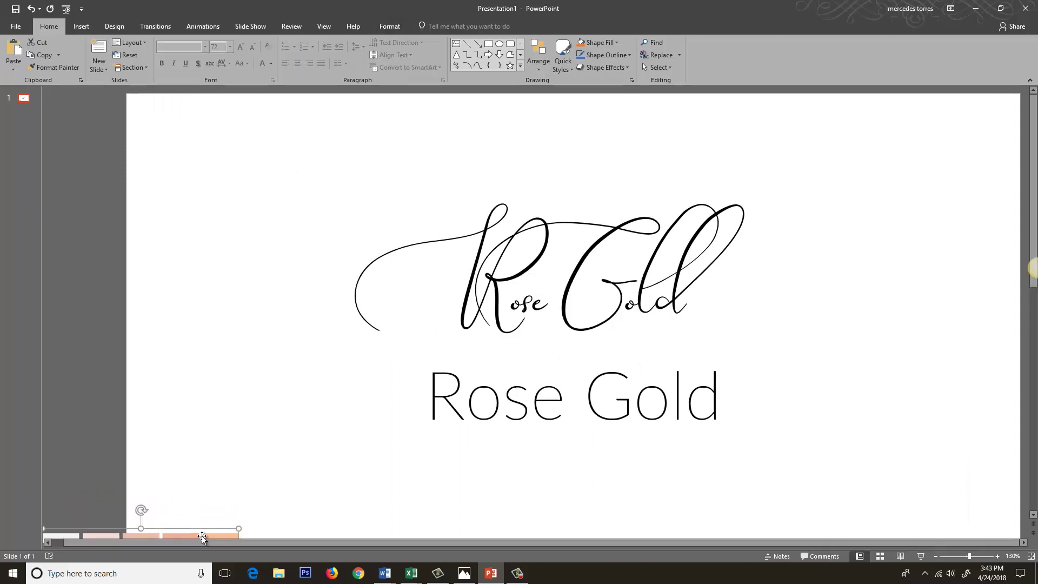
pyautogui.moveTo(195, 535); pyautogui.dragTo(182, 388)
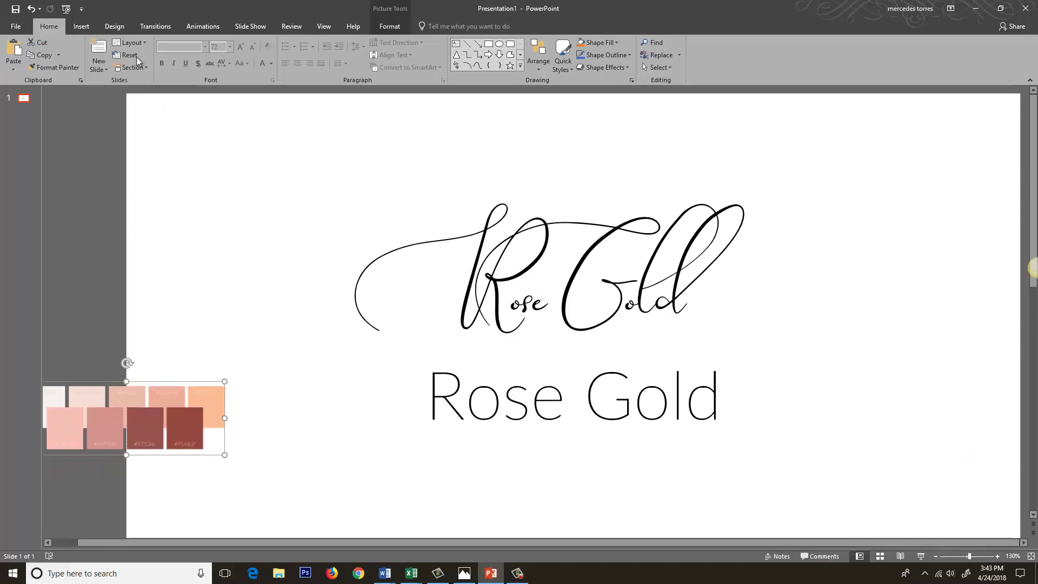
# Step: Make both the script and the lower Rose Gold text white
pyautogui.click(460, 274)
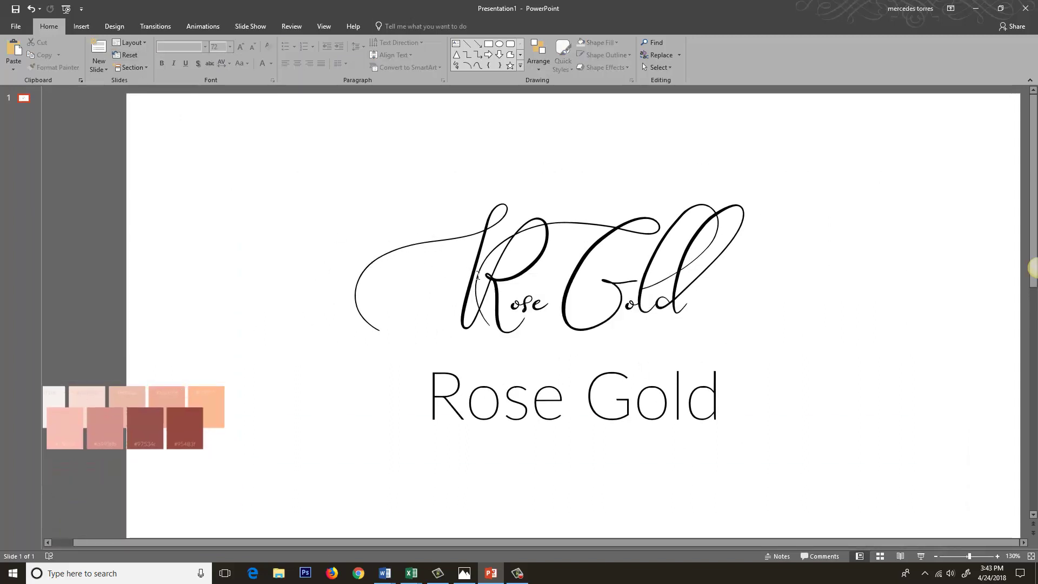
pyautogui.moveTo(459, 274); pyautogui.dragTo(758, 260)
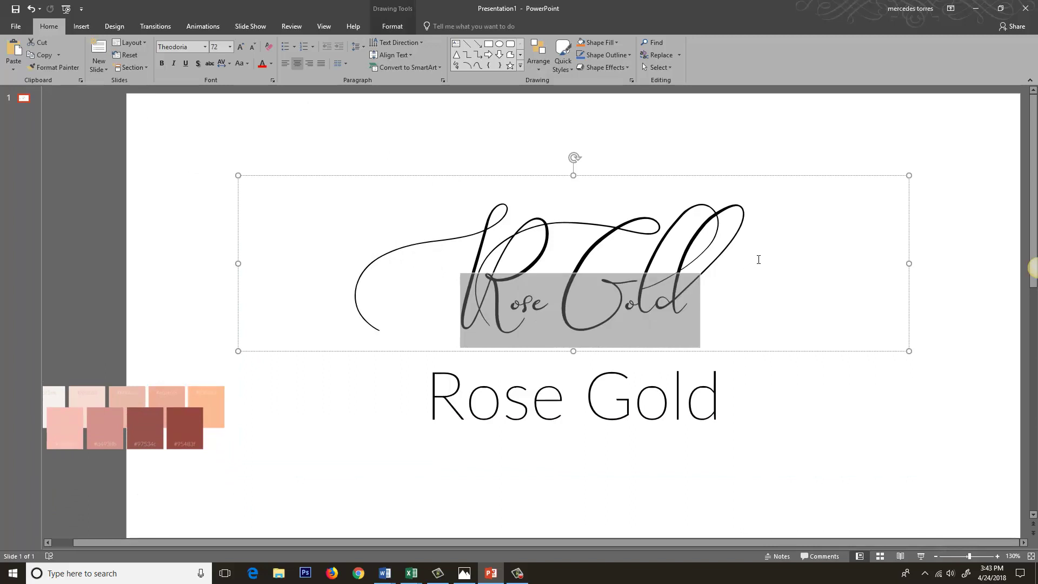
pyautogui.click(271, 65)
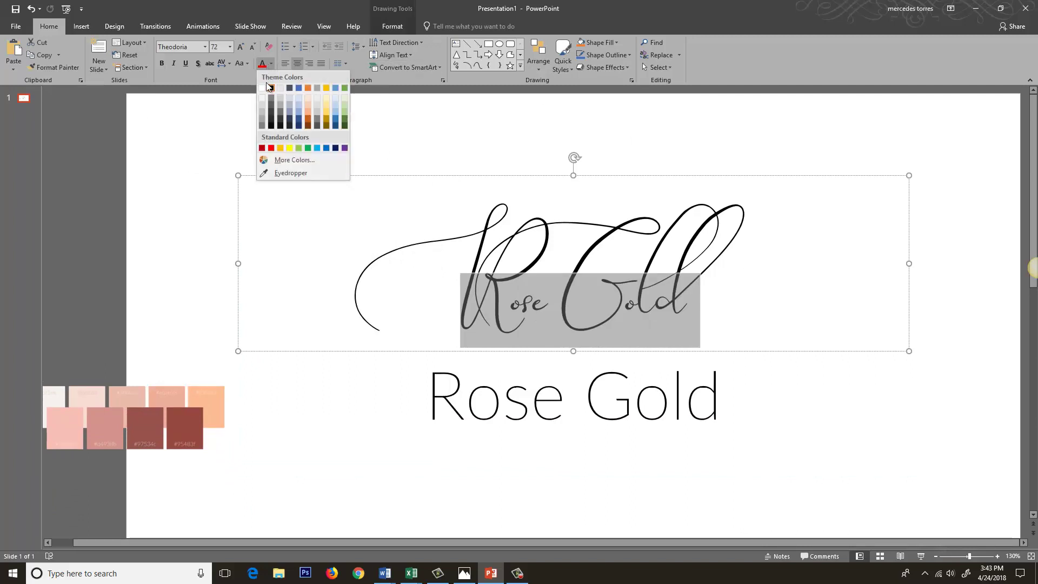
pyautogui.click(264, 88)
pyautogui.moveTo(436, 399); pyautogui.dragTo(740, 400)
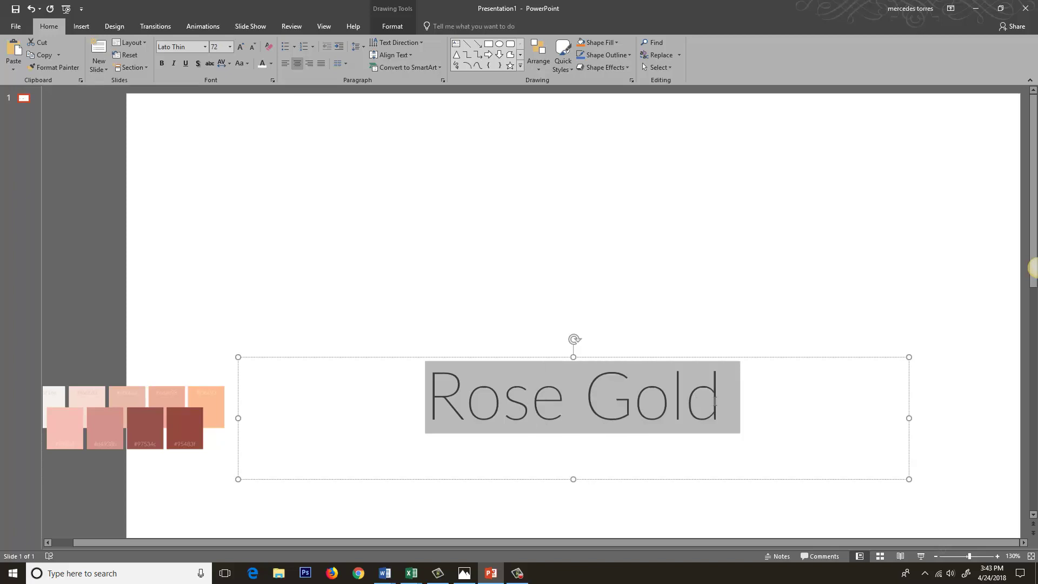
pyautogui.click(262, 63)
# Step: Give the slide a solid black background fill through Format Background
pyautogui.click(221, 165)
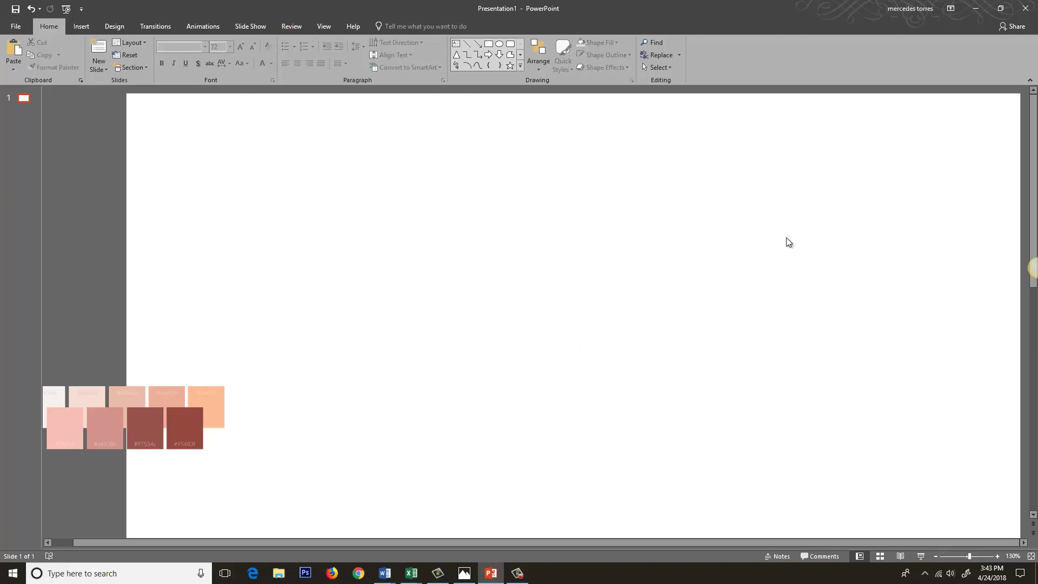
pyautogui.rightClick(201, 180)
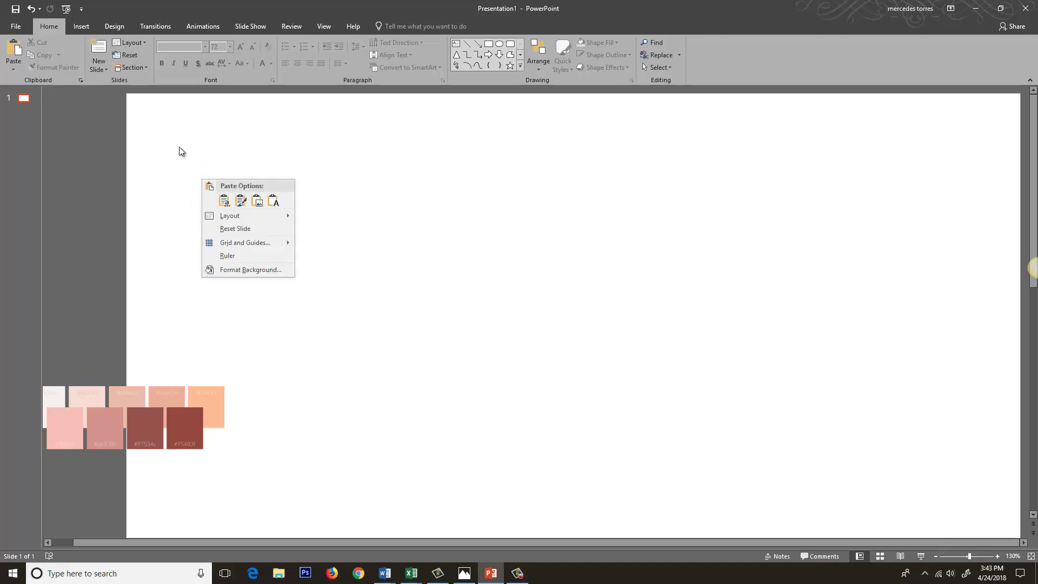
pyautogui.click(247, 269)
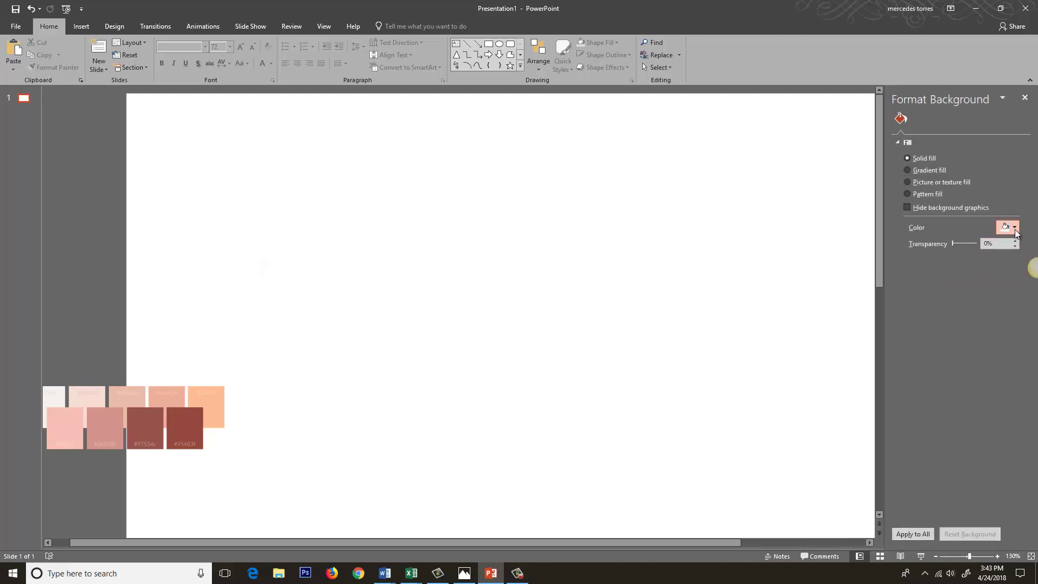
pyautogui.click(1014, 227)
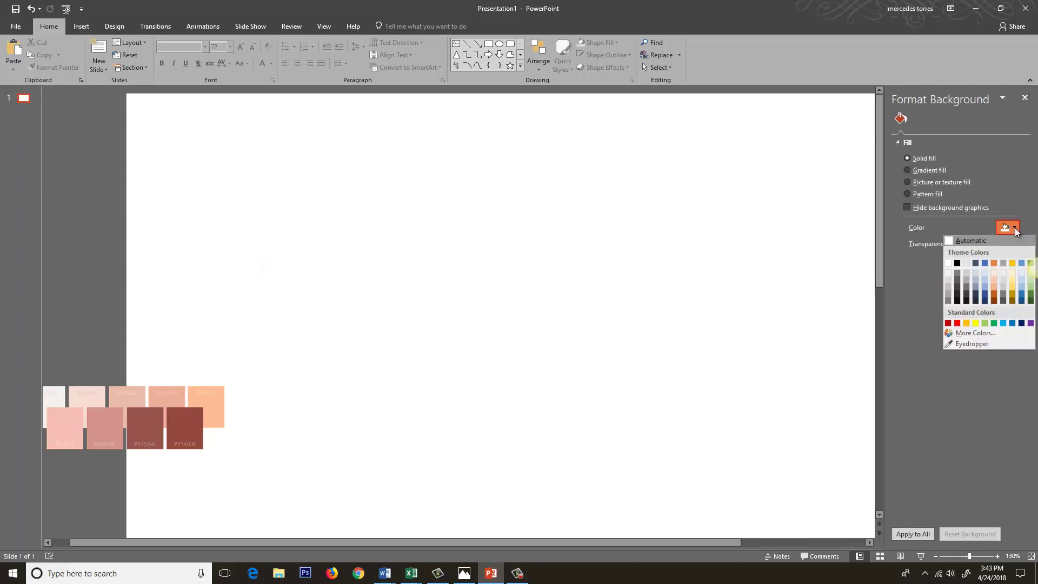
pyautogui.click(957, 263)
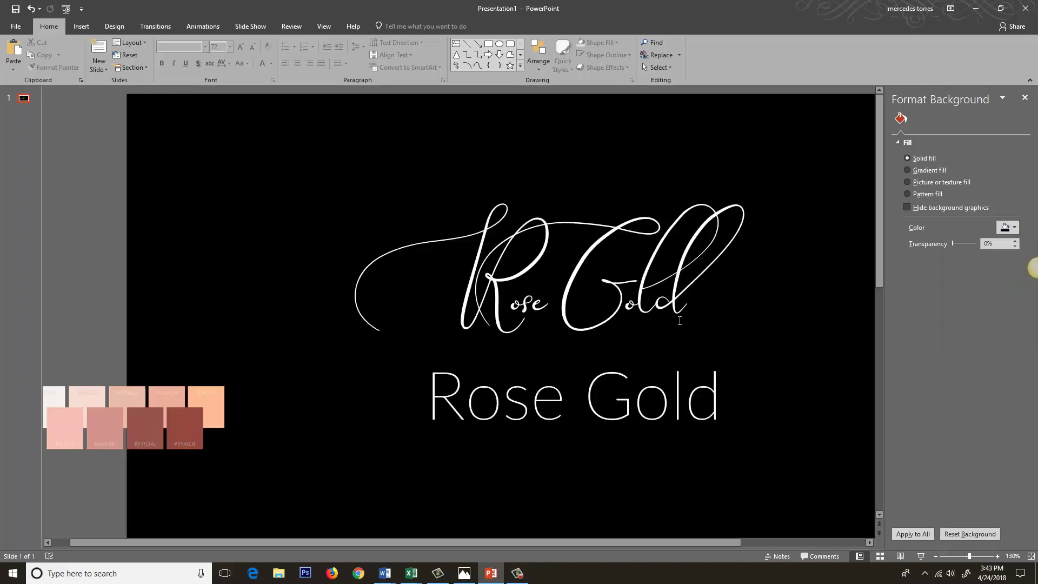
pyautogui.moveTo(540, 542); pyautogui.dragTo(573, 543)
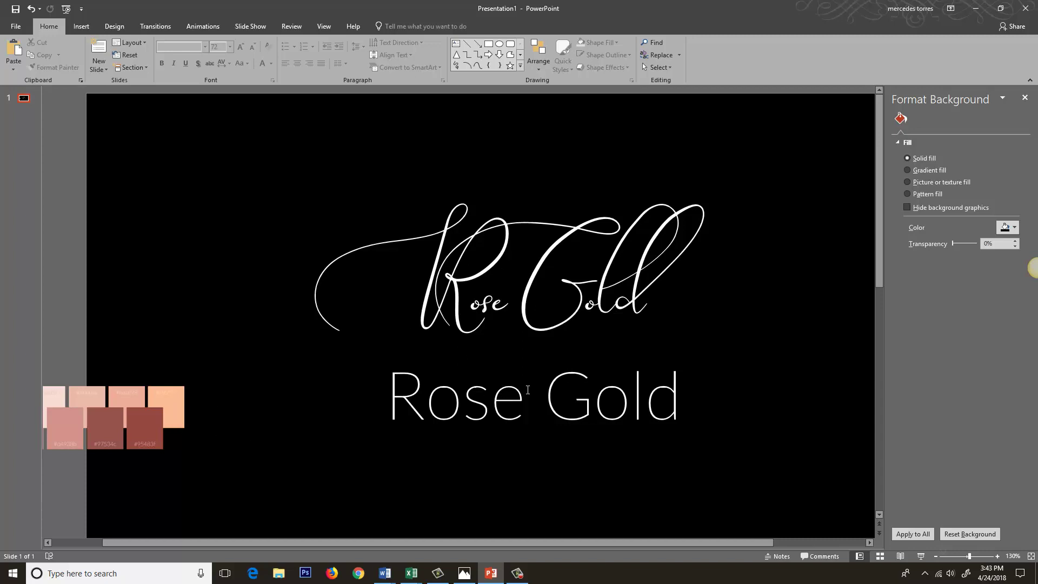
# Step: Move the swatch picture to the upper-left corner, then select the script title and show its Gradient text fill options
pyautogui.click(120, 411)
pyautogui.moveTo(119, 411); pyautogui.dragTo(225, 168)
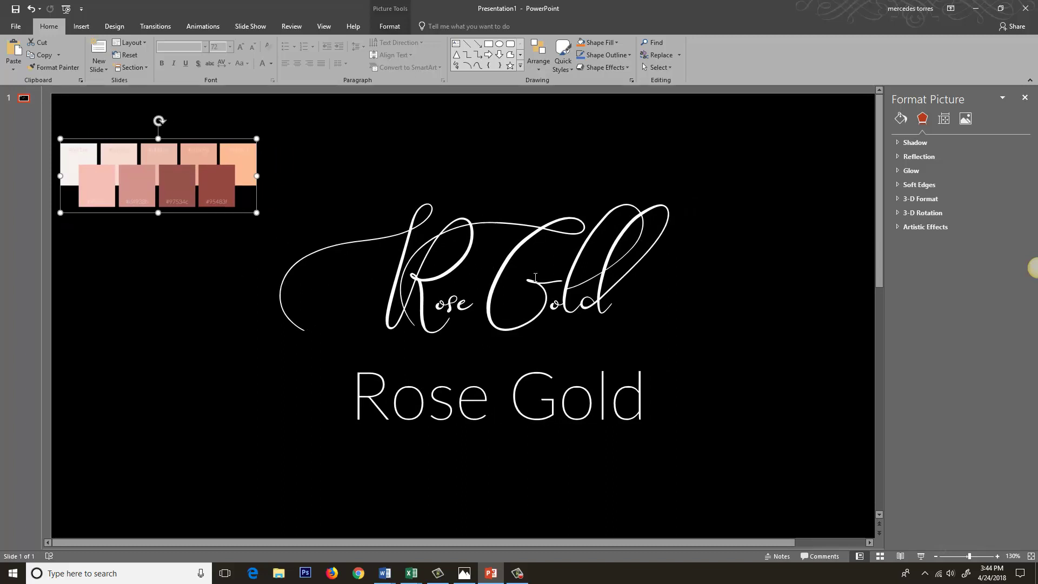
pyautogui.click(535, 278)
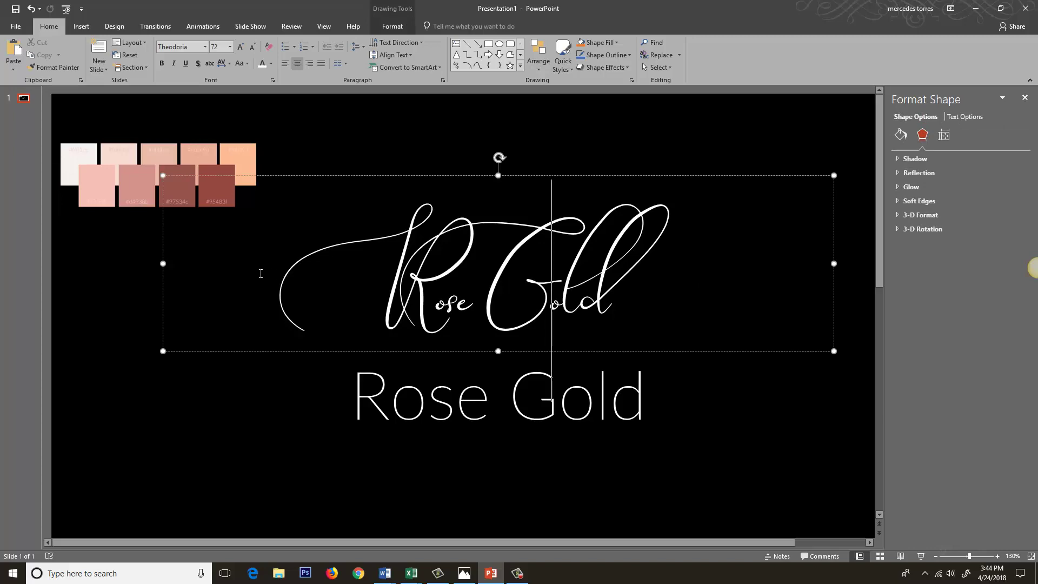
pyautogui.moveTo(273, 280); pyautogui.dragTo(654, 267)
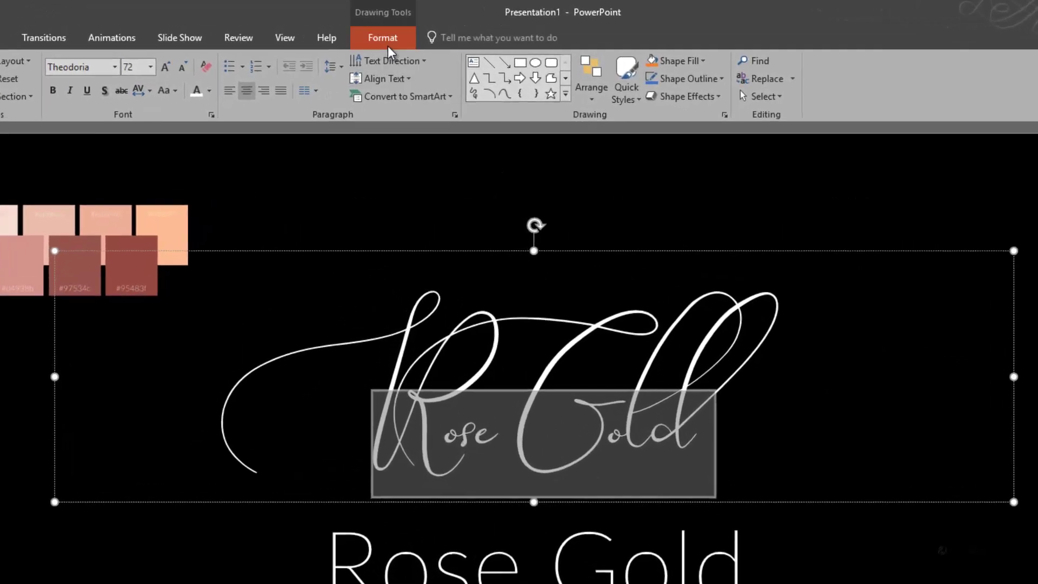
pyautogui.click(382, 37)
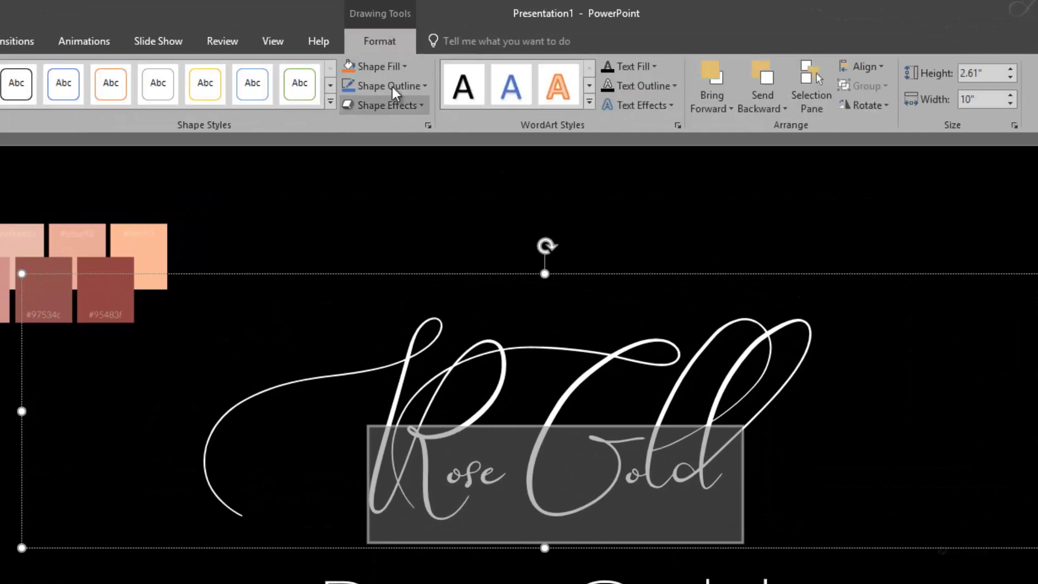
pyautogui.click(627, 66)
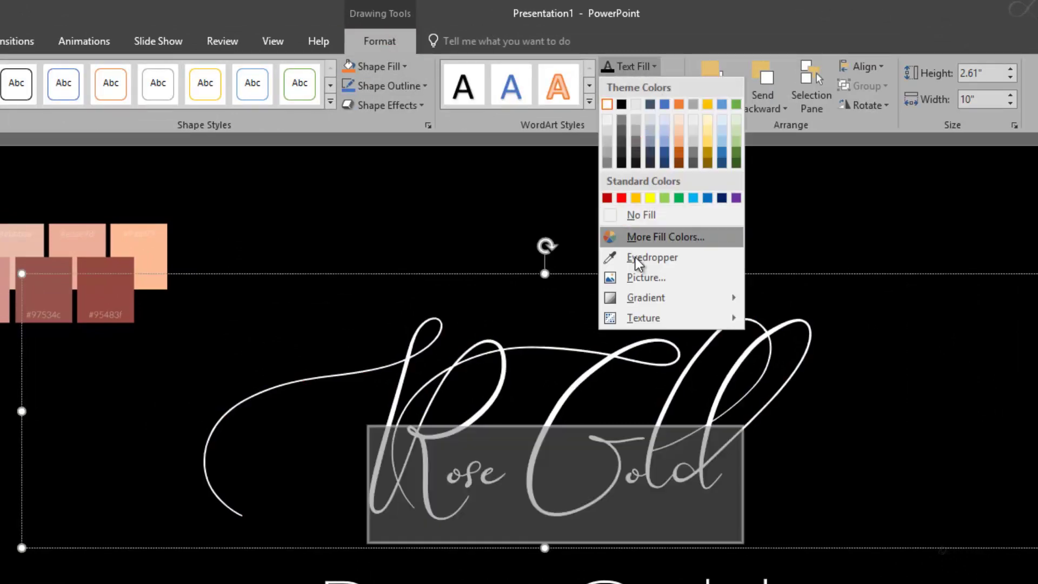
pyautogui.moveTo(646, 295)
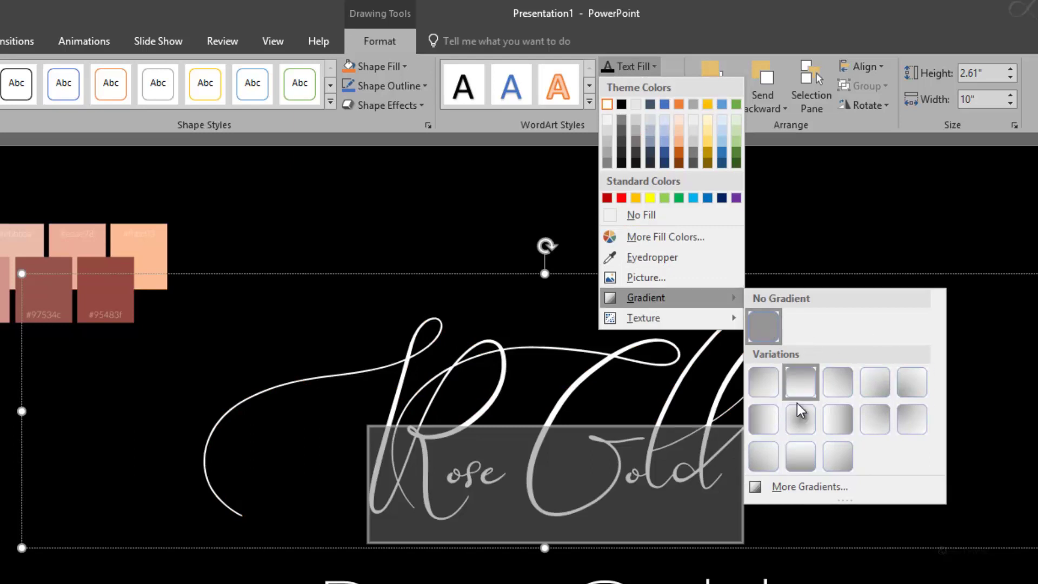
# Step: Switch the script title's text fill to a linear gradient angled at 90°
pyautogui.click(812, 487)
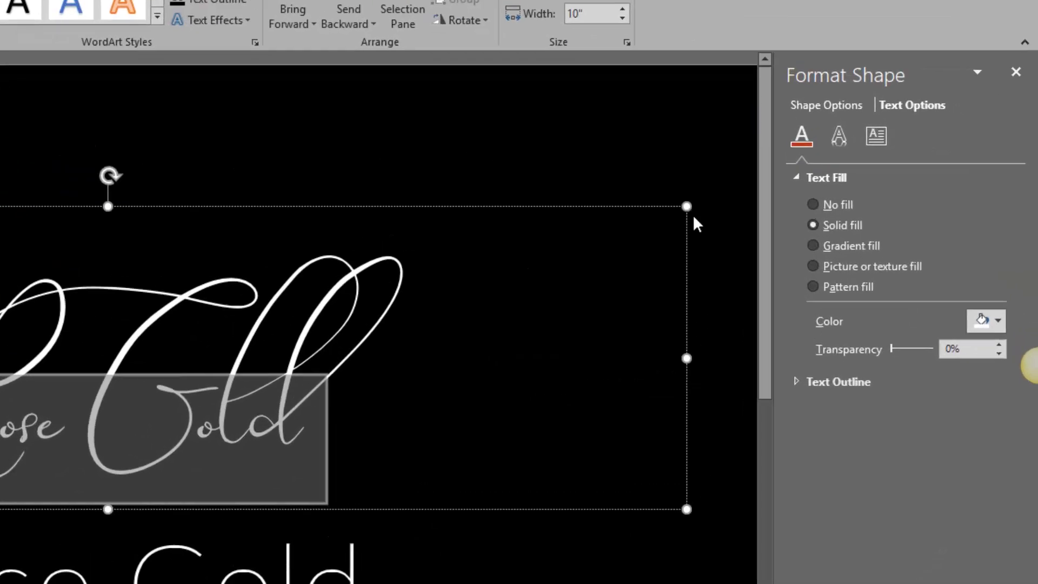
pyautogui.click(864, 248)
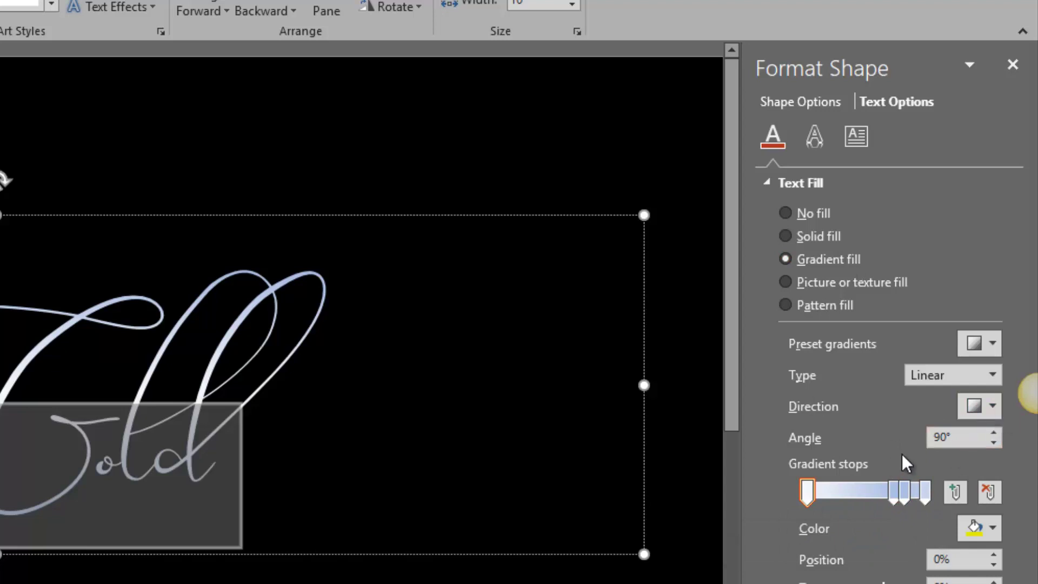
pyautogui.click(989, 405)
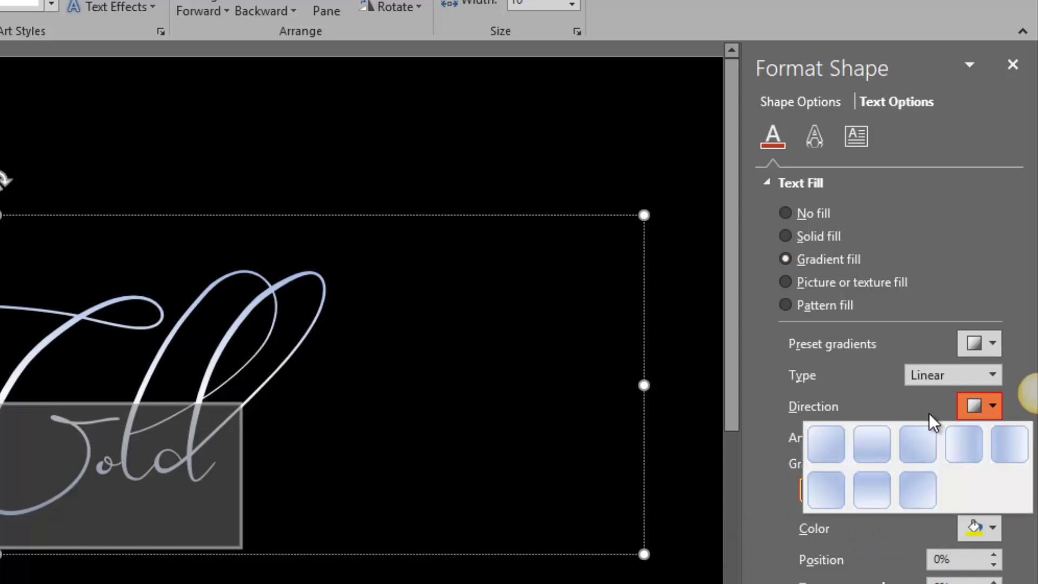
pyautogui.click(870, 452)
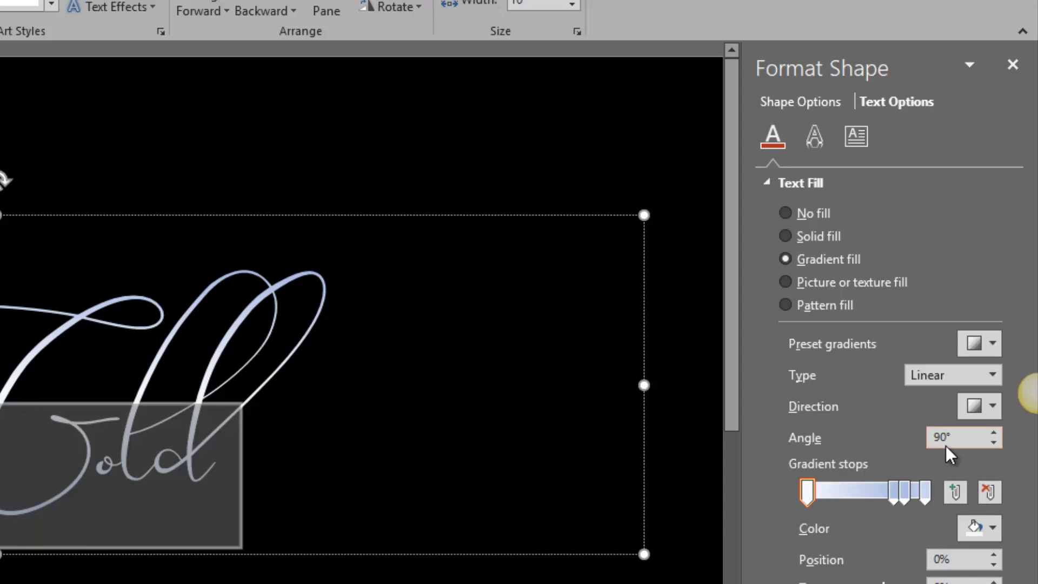
pyautogui.click(992, 344)
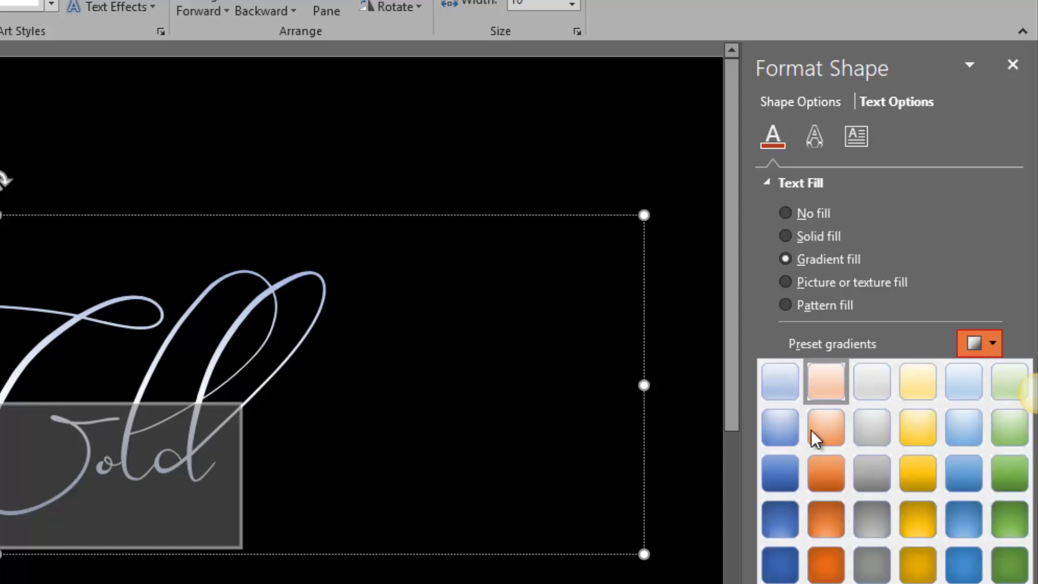
pyautogui.click(995, 299)
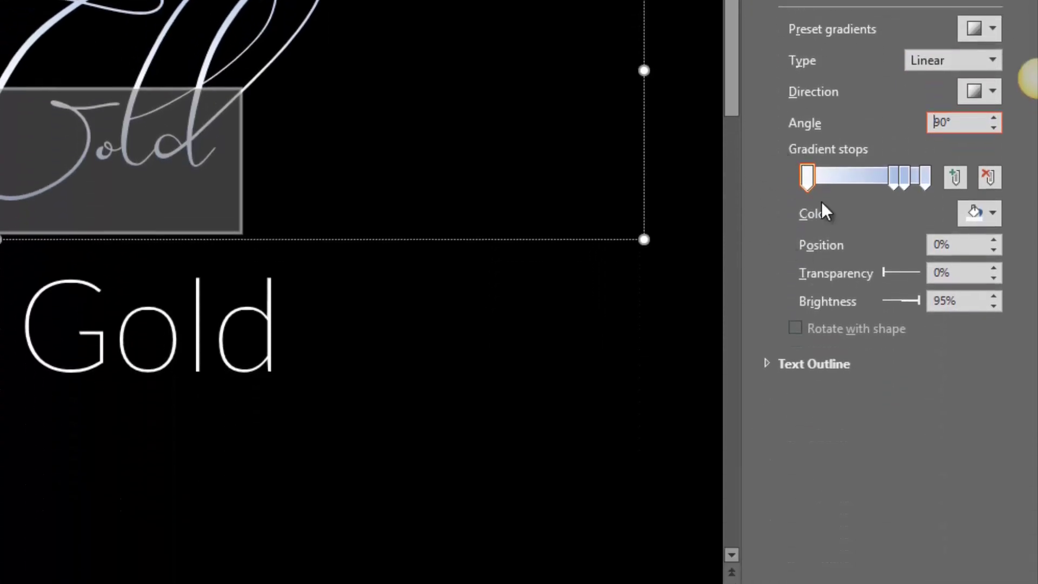
# Step: Eyedrop deep rose swatch colours onto the first and last gradient stops
pyautogui.click(807, 182)
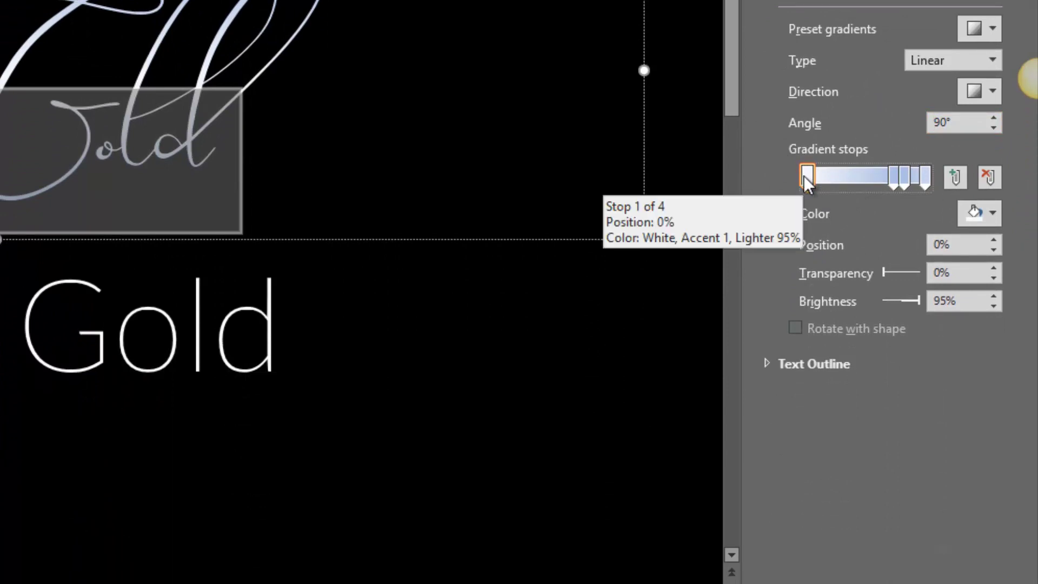
pyautogui.moveTo(807, 181)
pyautogui.mouseDown()
pyautogui.moveTo(837, 181)
pyautogui.moveTo(800, 181)
pyautogui.mouseUp()
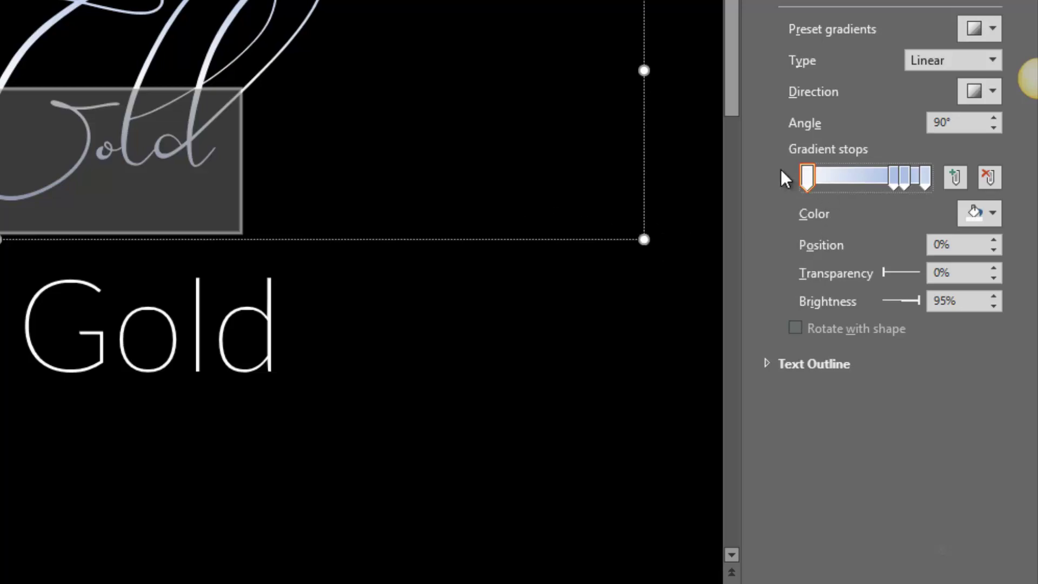
pyautogui.click(986, 221)
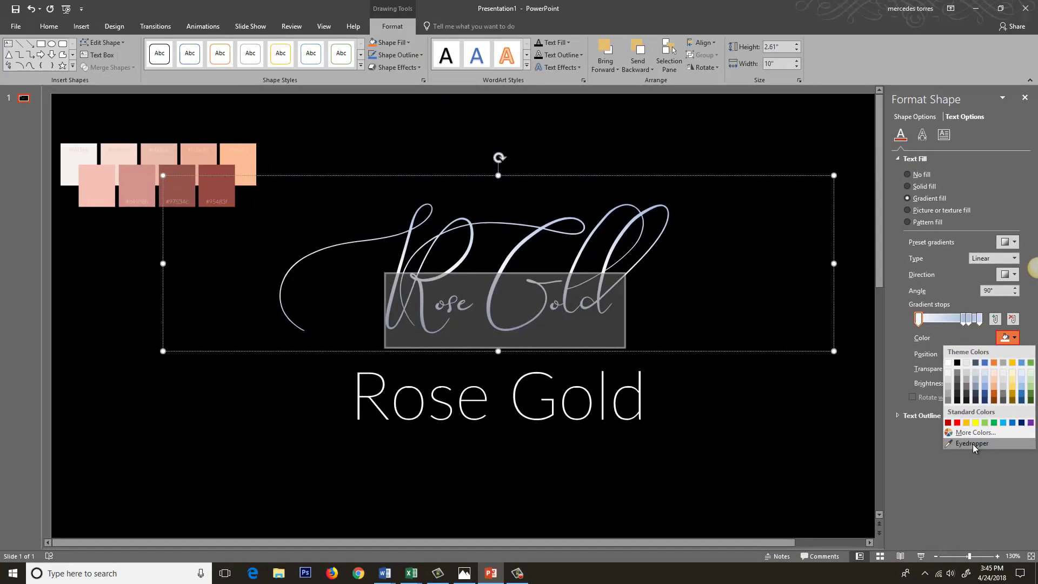
pyautogui.click(972, 443)
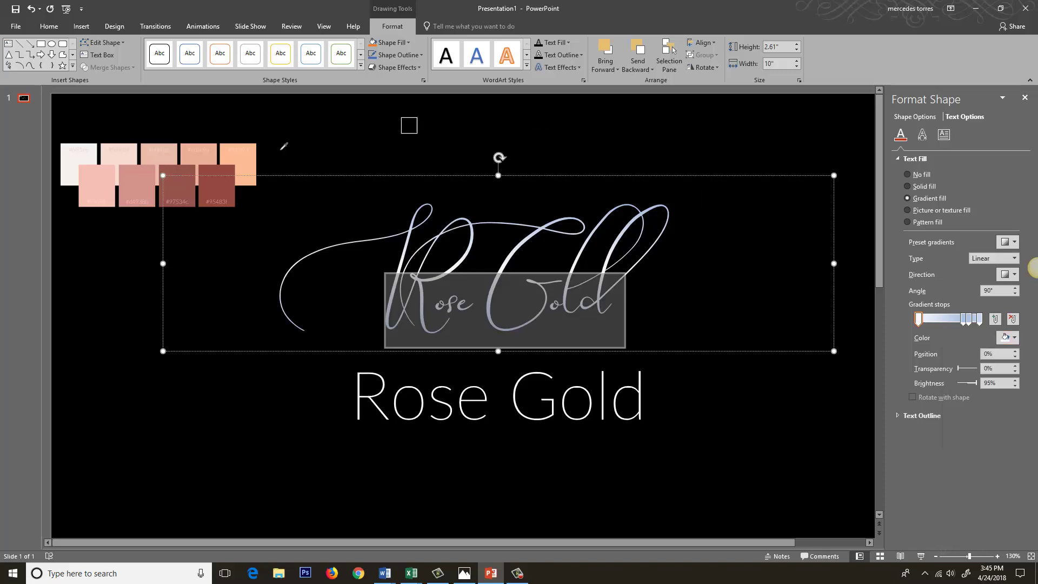
pyautogui.click(159, 205)
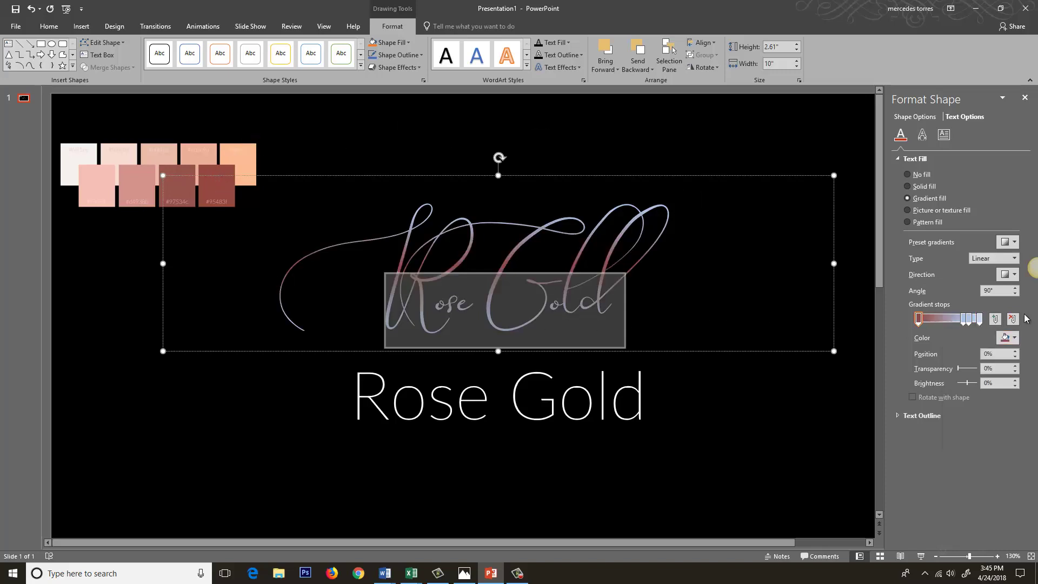
pyautogui.click(980, 319)
pyautogui.click(1009, 336)
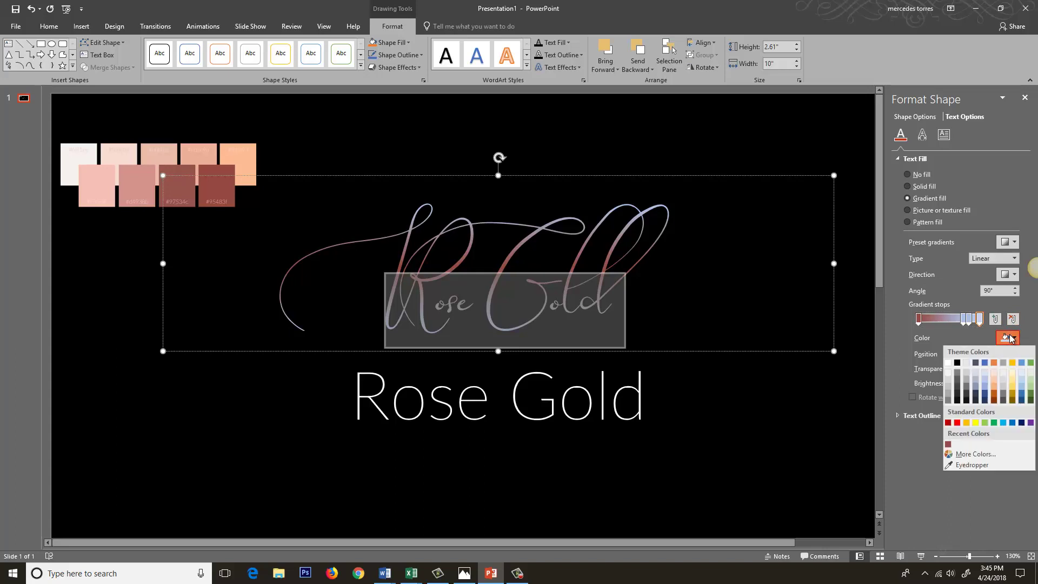
pyautogui.click(981, 466)
pyautogui.click(212, 185)
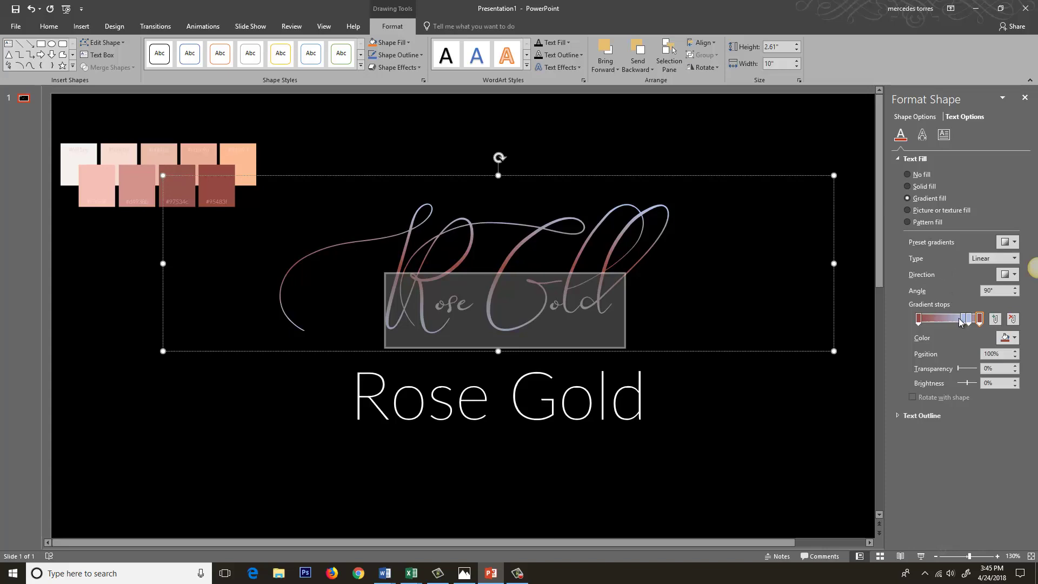
# Step: Move a middle stop left and eyedrop a pale pink swatch colour onto it
pyautogui.moveTo(964, 324); pyautogui.dragTo(941, 321)
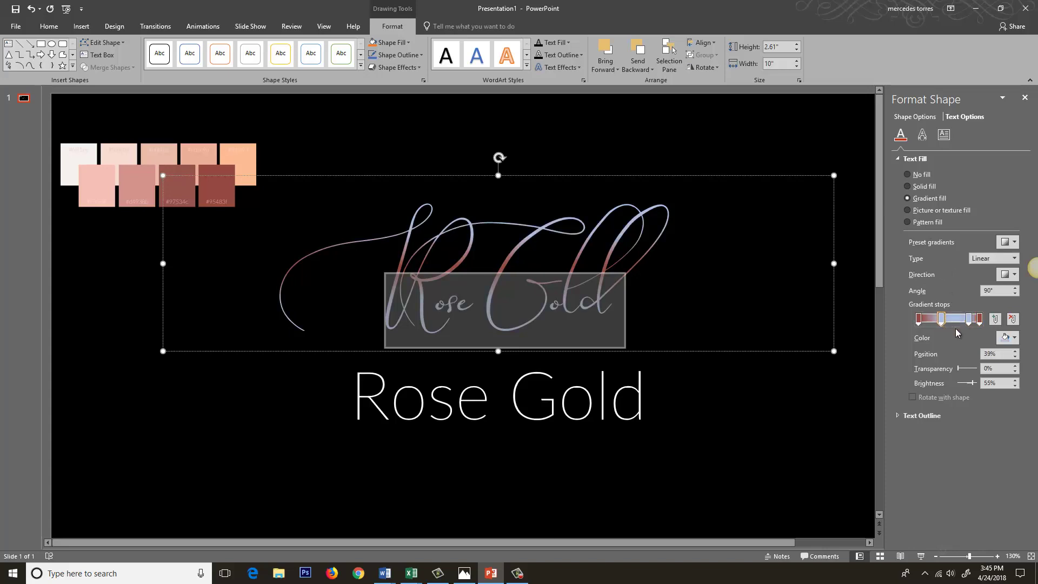
pyautogui.click(1009, 337)
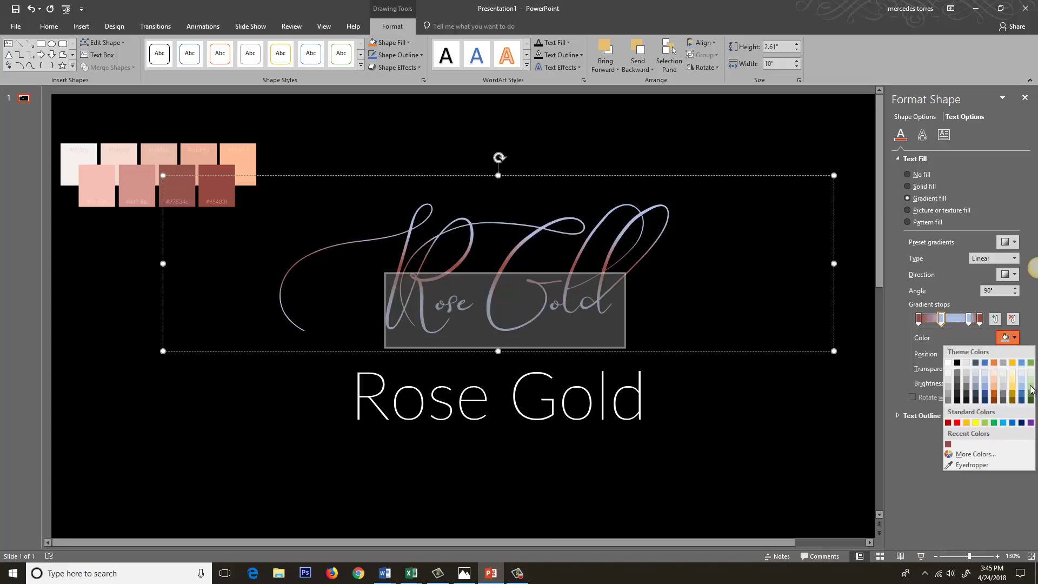
pyautogui.click(971, 465)
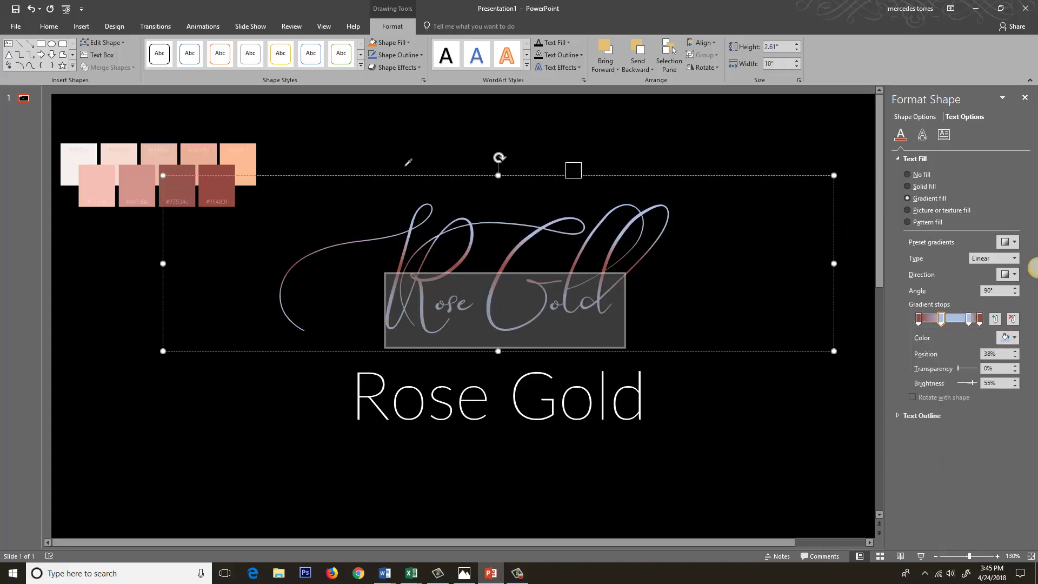
pyautogui.click(90, 187)
pyautogui.click(968, 318)
pyautogui.click(1007, 338)
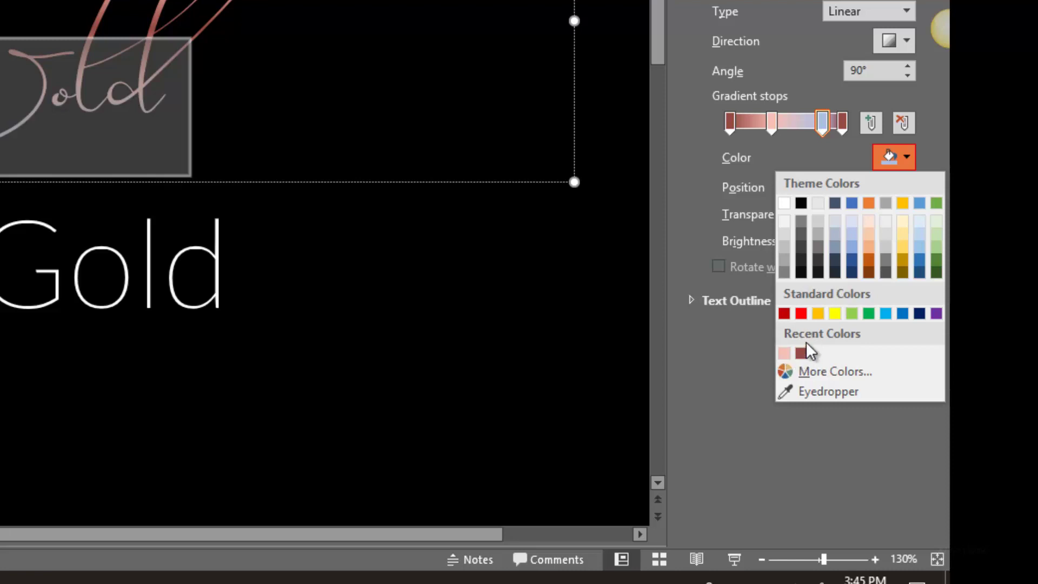
# Step: Give the third stop light pink at 72% and add a new dark red stop
pyautogui.click(785, 353)
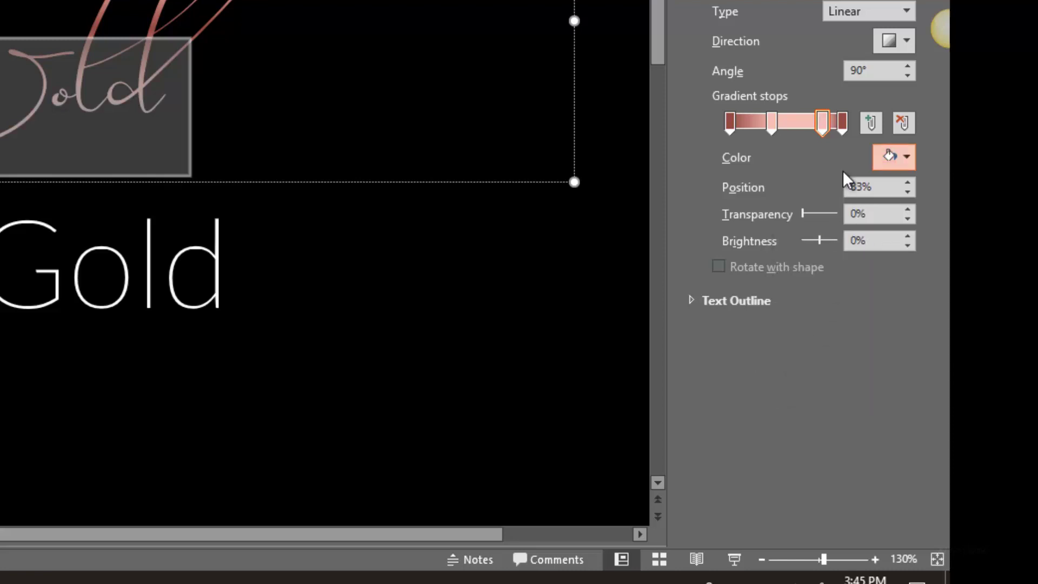
pyautogui.moveTo(818, 127); pyautogui.dragTo(806, 128)
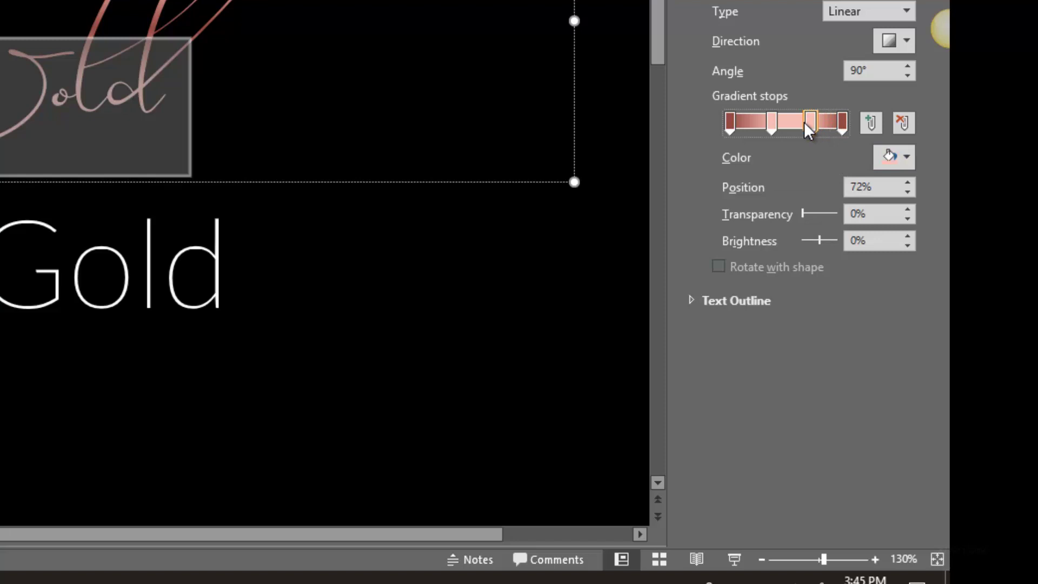
pyautogui.click(788, 127)
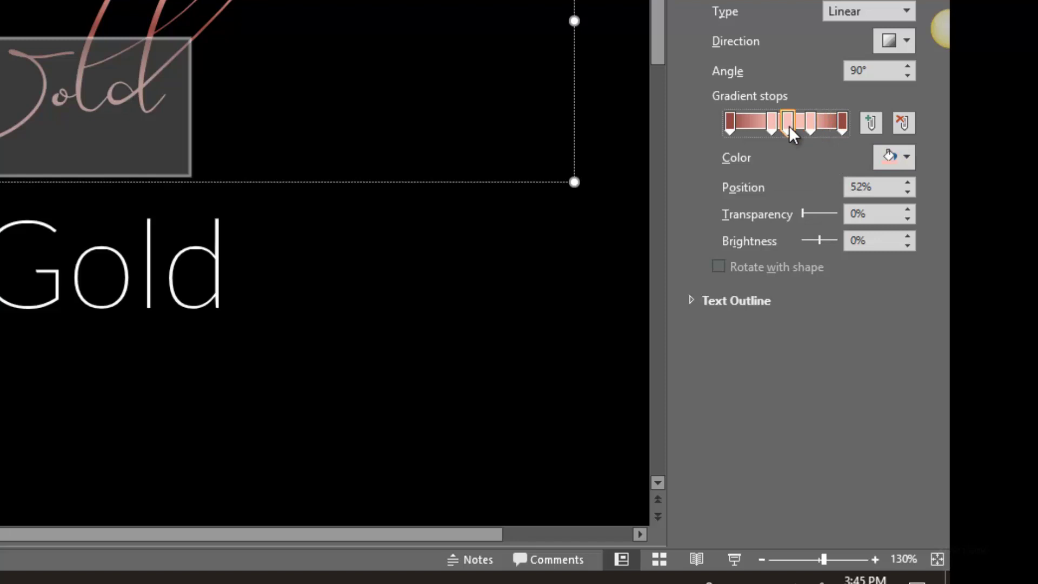
pyautogui.click(906, 158)
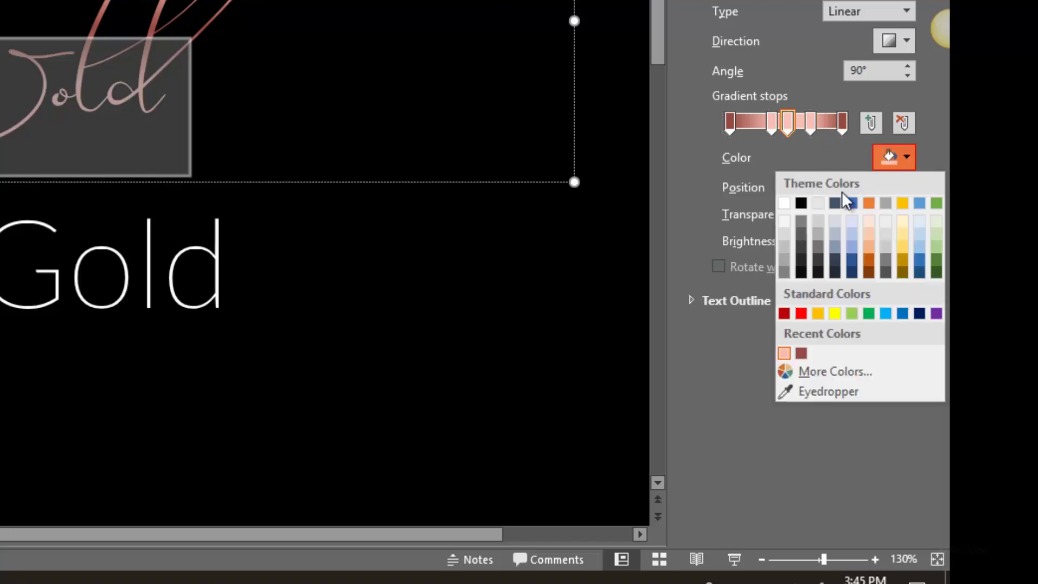
pyautogui.click(802, 353)
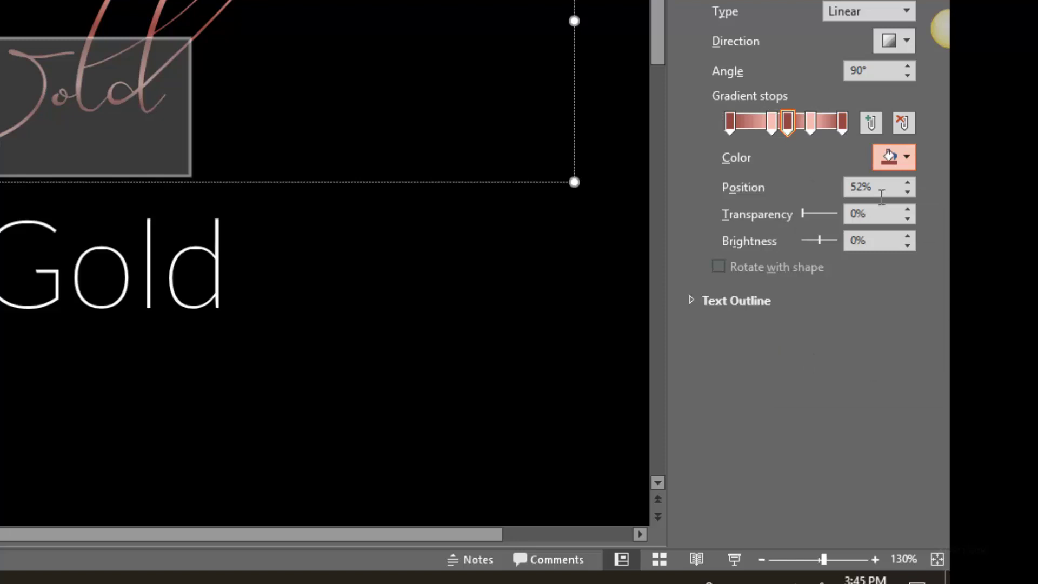
# Step: Move the light stop to 84% and view the finished rose-gold gradient
pyautogui.moveTo(811, 127); pyautogui.dragTo(758, 121)
pyautogui.click(773, 125)
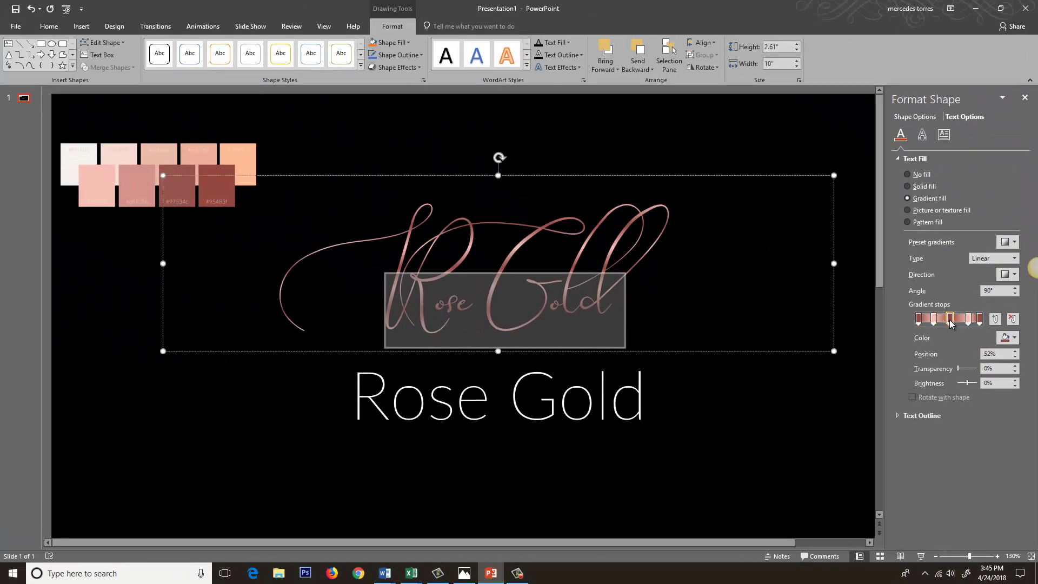
pyautogui.click(804, 141)
pyautogui.click(841, 379)
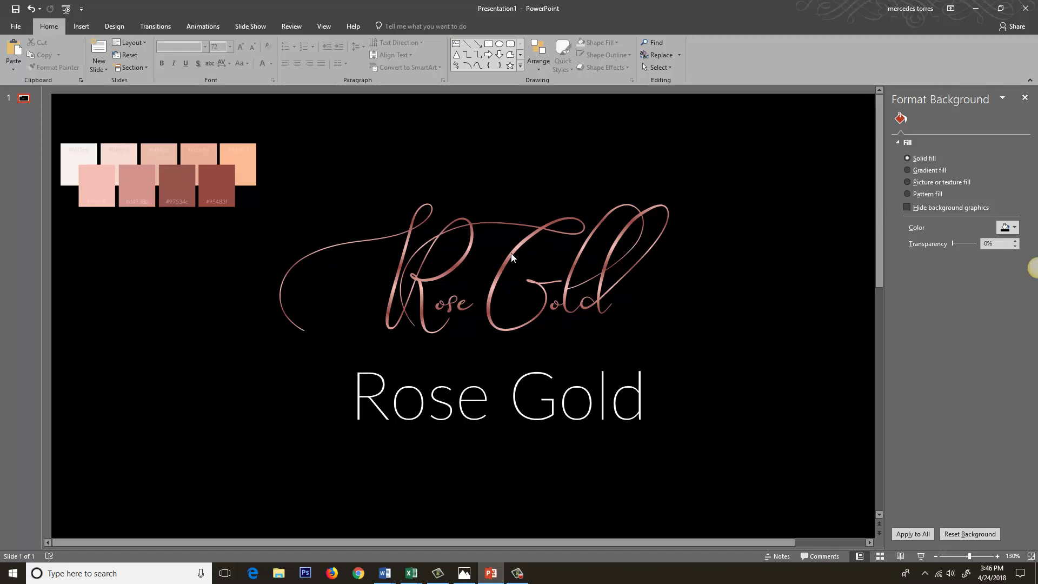
# Step: Switch the thin Rose Gold line's text fill to a gradient fill
pyautogui.click(367, 377)
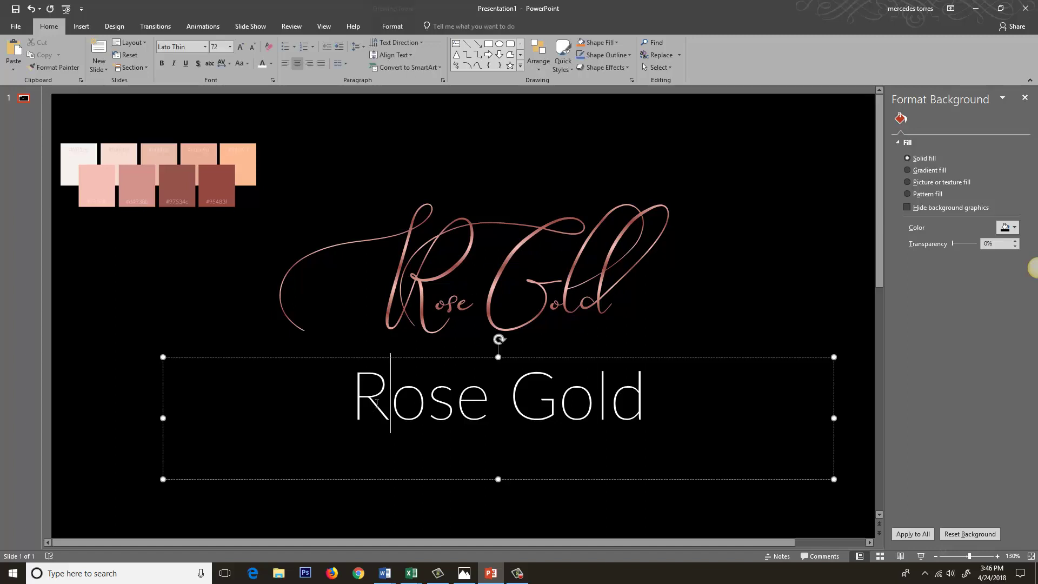
pyautogui.moveTo(351, 392); pyautogui.dragTo(716, 389)
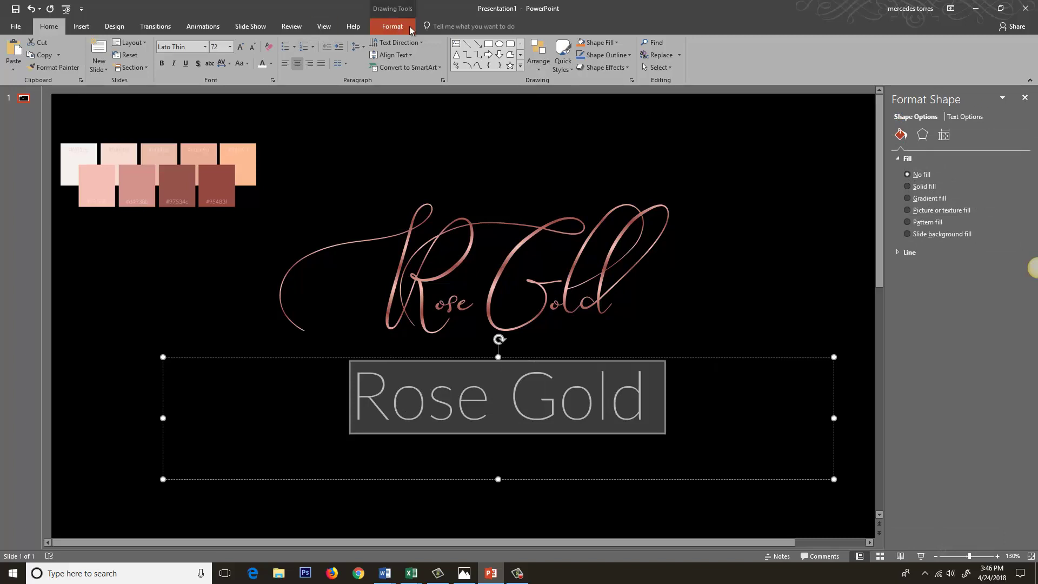
pyautogui.click(393, 26)
pyautogui.click(546, 46)
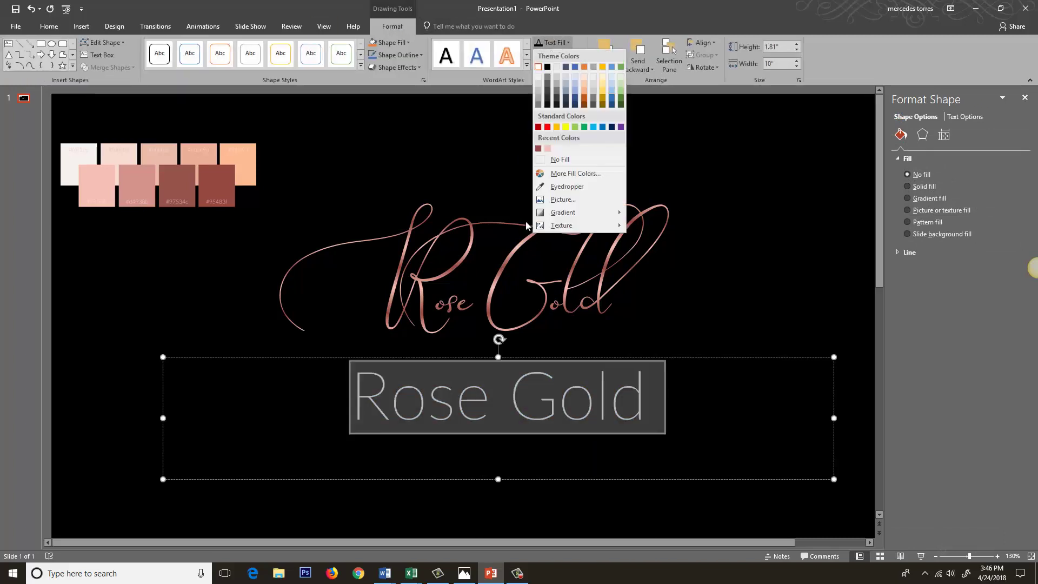
pyautogui.moveTo(574, 217)
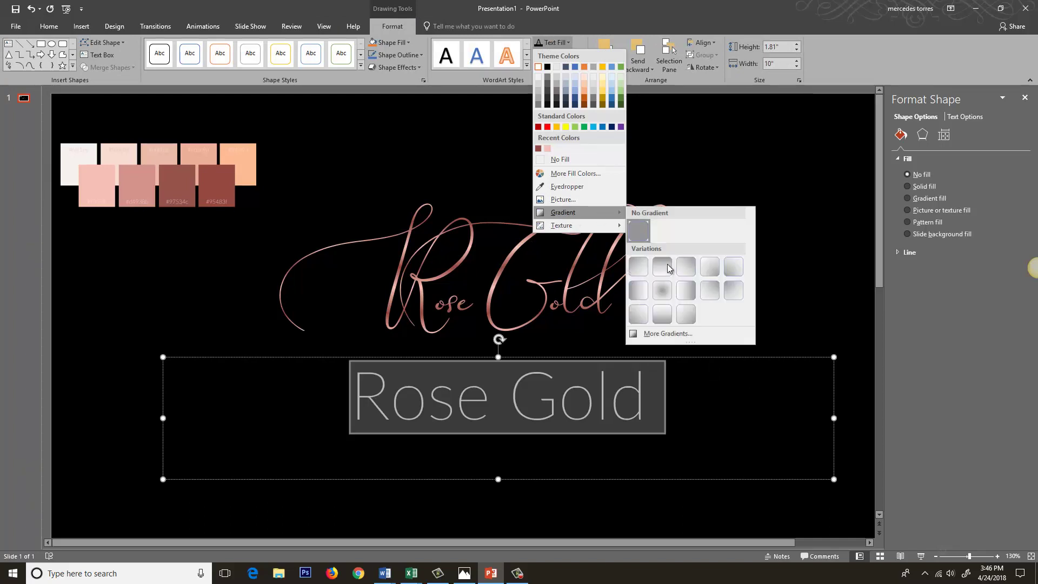
pyautogui.click(660, 329)
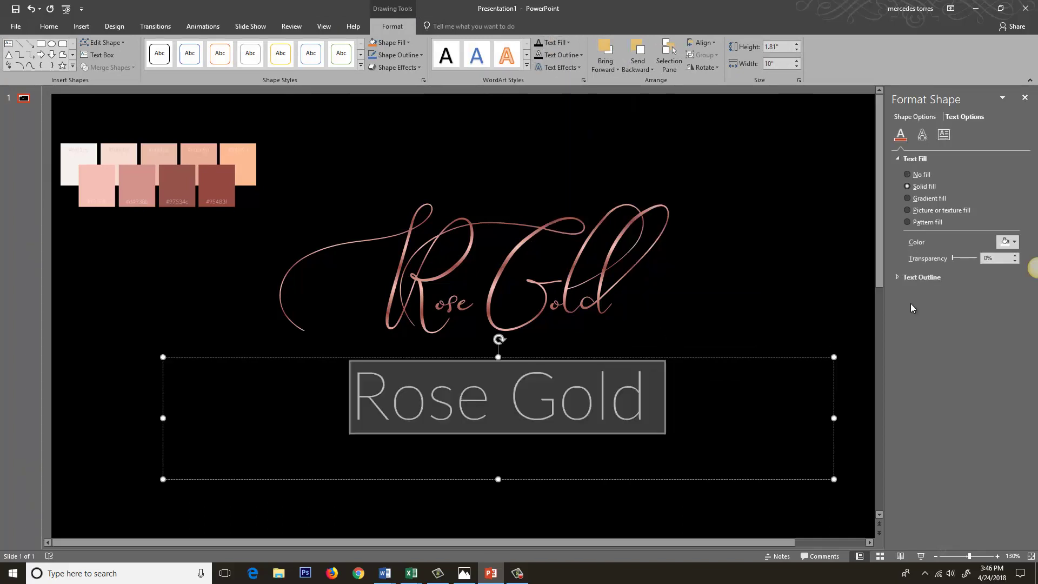
pyautogui.click(927, 199)
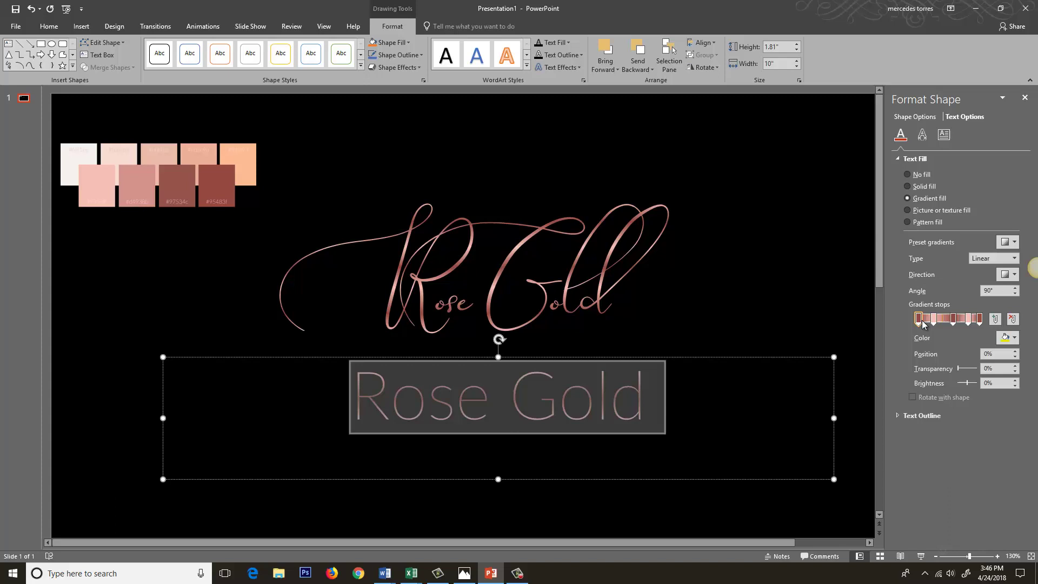
# Step: Remove the gradient stops at 57% and 25%
pyautogui.click(951, 321)
pyautogui.click(1012, 321)
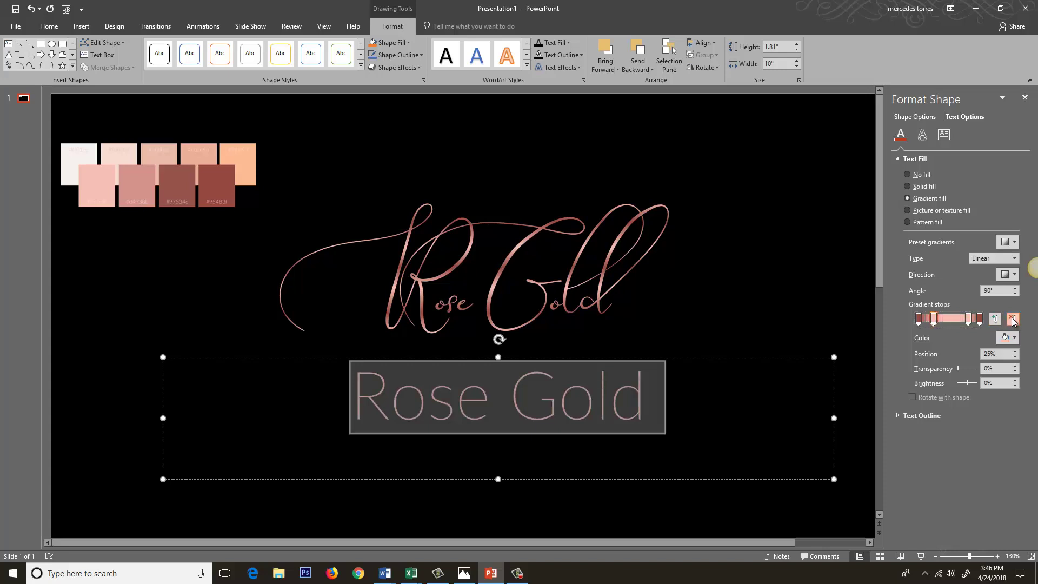
pyautogui.click(1013, 321)
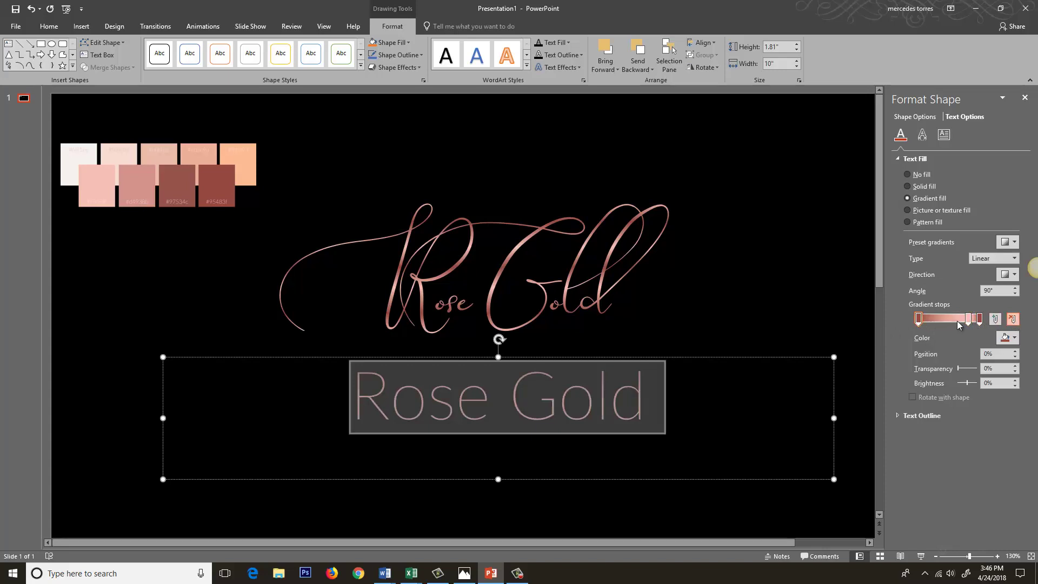
# Step: Shift the thin line's gradient stops to about 70%, 64%, 57% and 47%, then compare with the script title
pyautogui.moveTo(967, 323); pyautogui.dragTo(961, 323)
pyautogui.click(918, 318)
pyautogui.moveTo(962, 319); pyautogui.dragTo(941, 313)
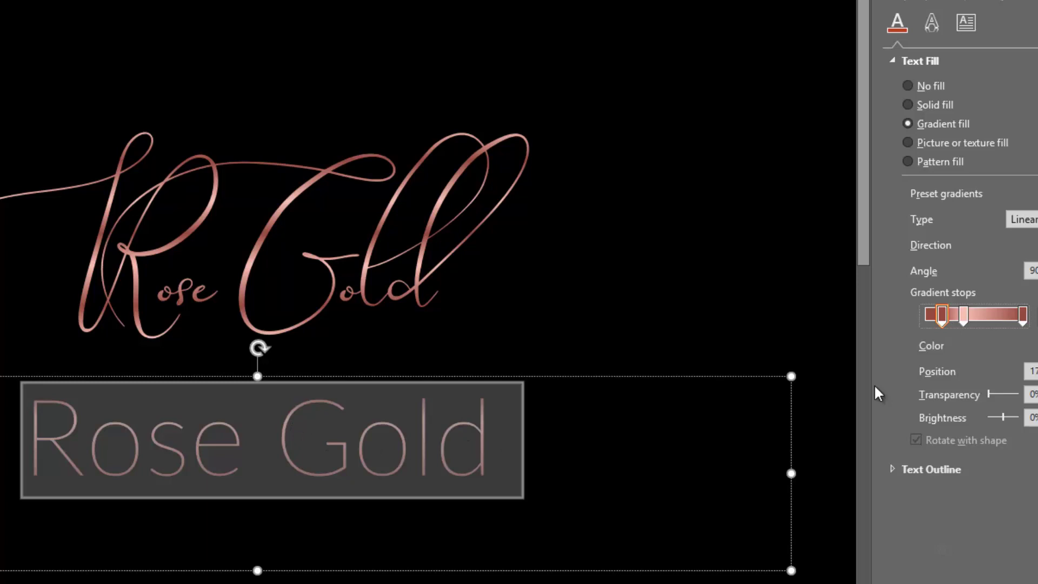
pyautogui.moveTo(965, 315)
pyautogui.mouseDown()
pyautogui.moveTo(997, 317)
pyautogui.moveTo(955, 320)
pyautogui.moveTo(1007, 323)
pyautogui.moveTo(963, 322)
pyautogui.mouseUp()
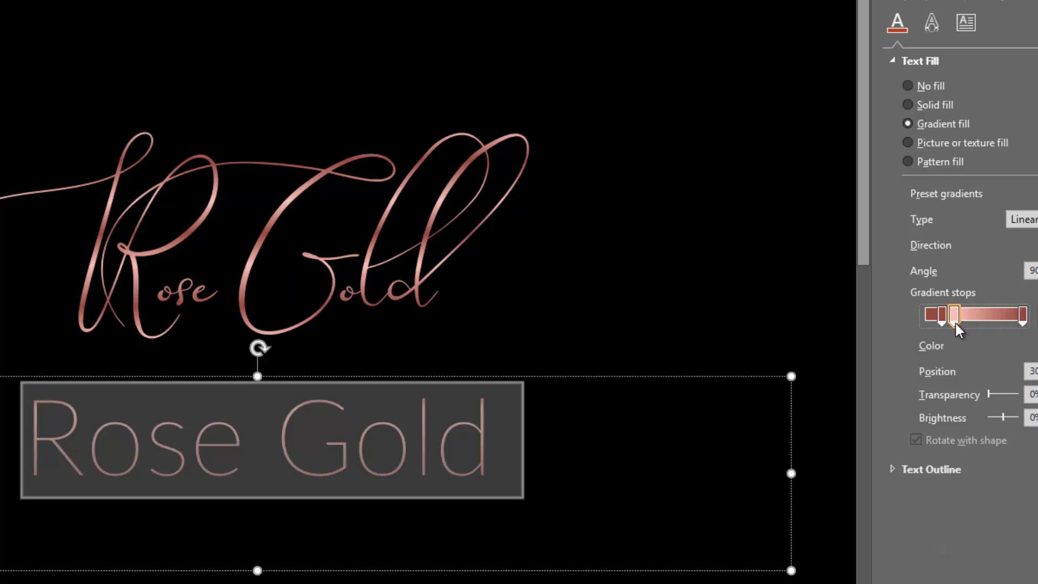
pyautogui.moveTo(958, 321); pyautogui.dragTo(932, 314)
pyautogui.click(628, 283)
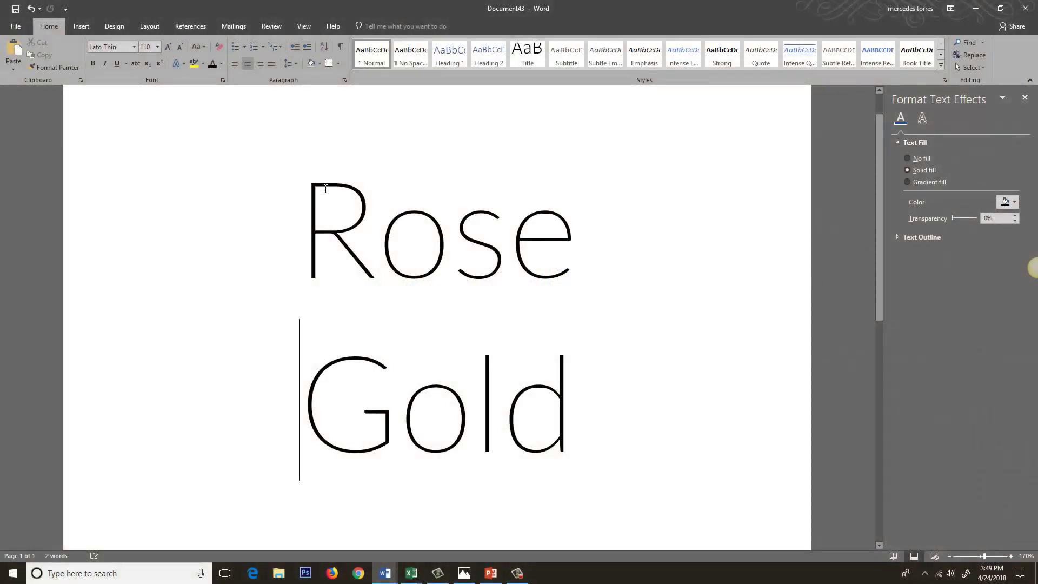
# Step: Select the Rose Gold text and open More Gradients from the Font Color gradient options
pyautogui.moveTo(300, 197); pyautogui.dragTo(575, 396)
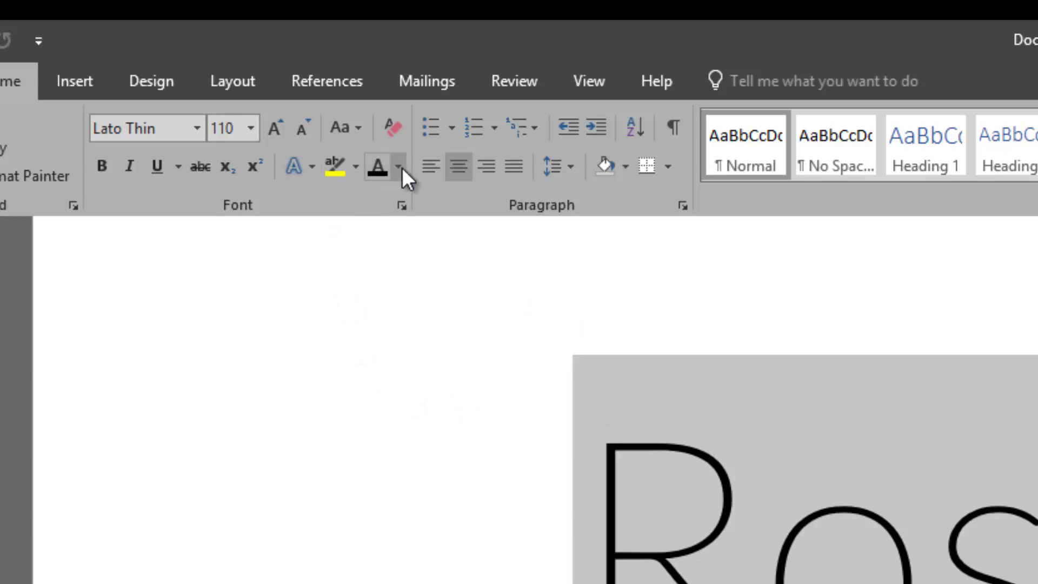
pyautogui.click(399, 167)
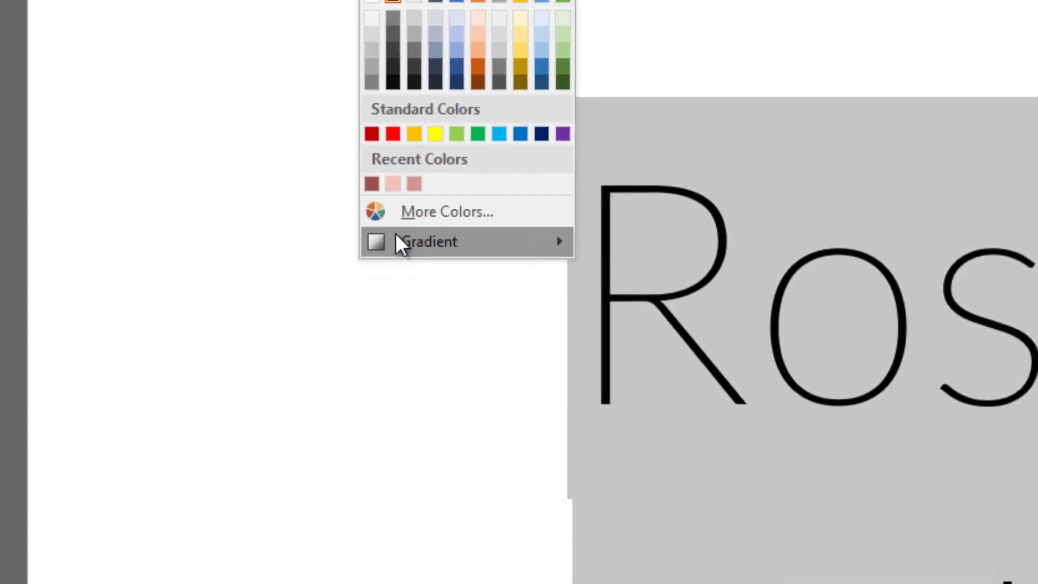
pyautogui.moveTo(402, 241)
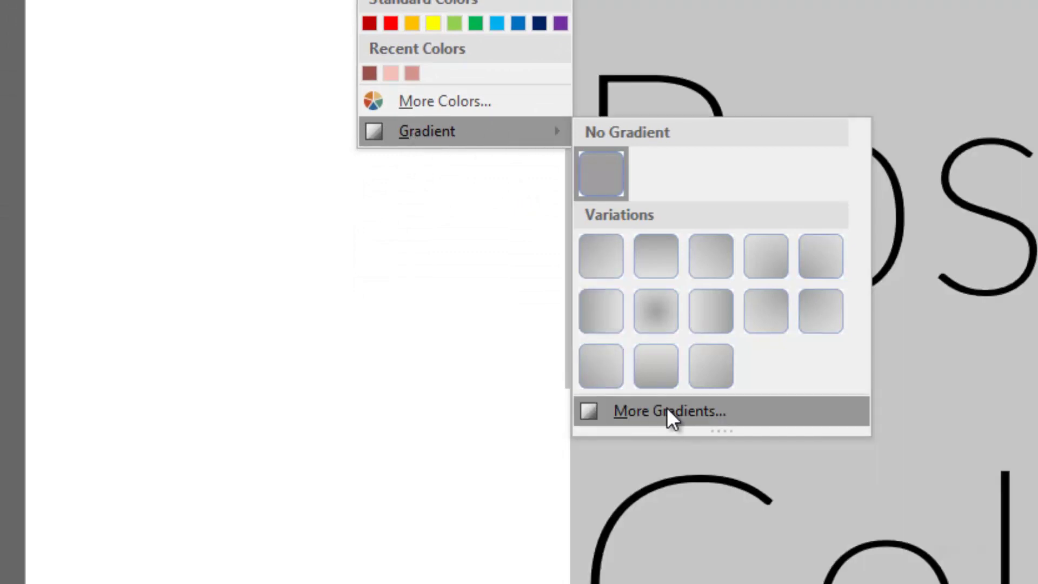
pyautogui.click(667, 409)
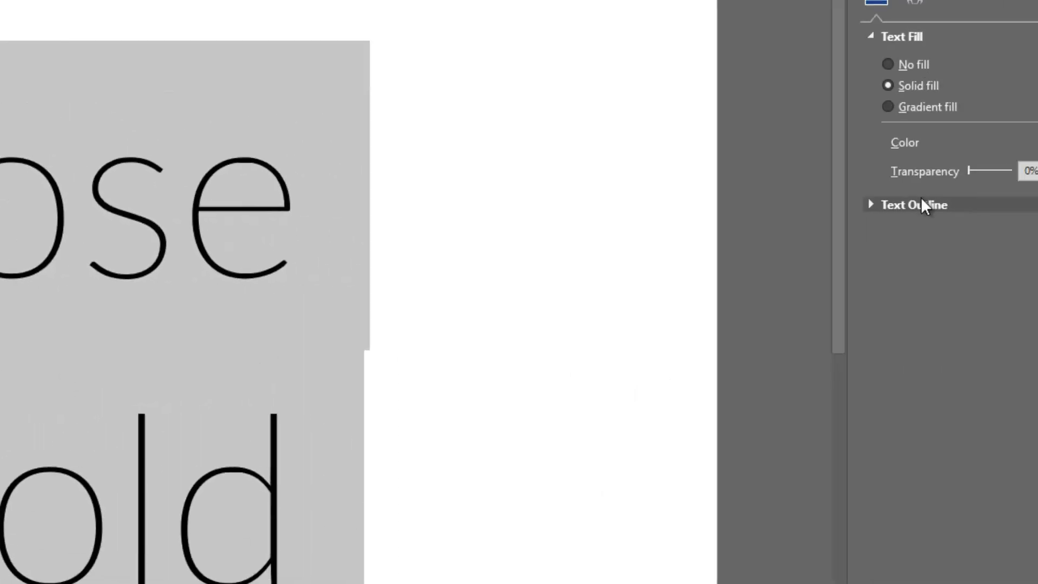
# Step: Give the Rose Gold text a 90° gradient fill, moving the light middle stop left to 49%
pyautogui.click(839, 108)
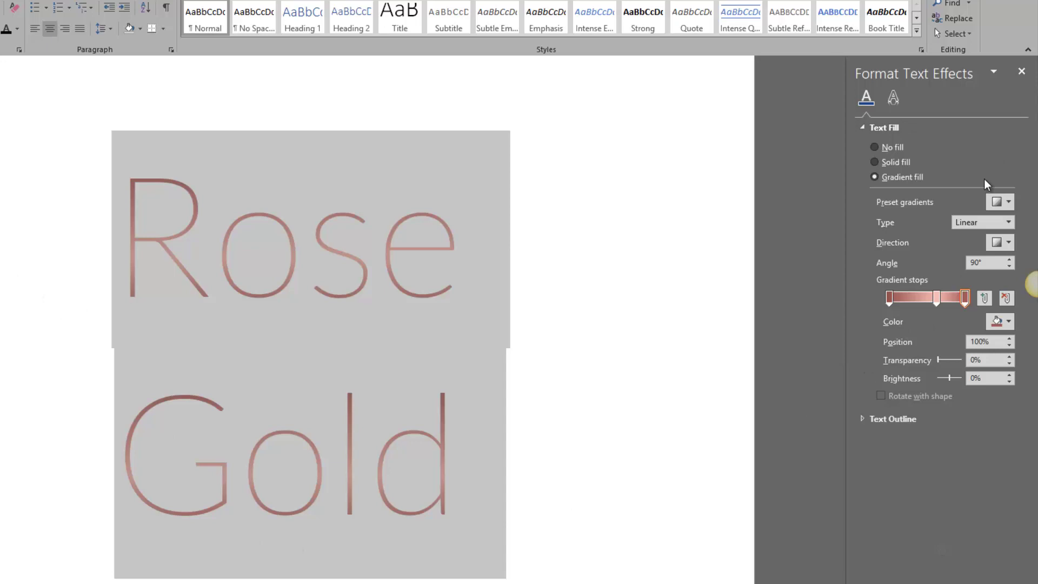
pyautogui.click(598, 308)
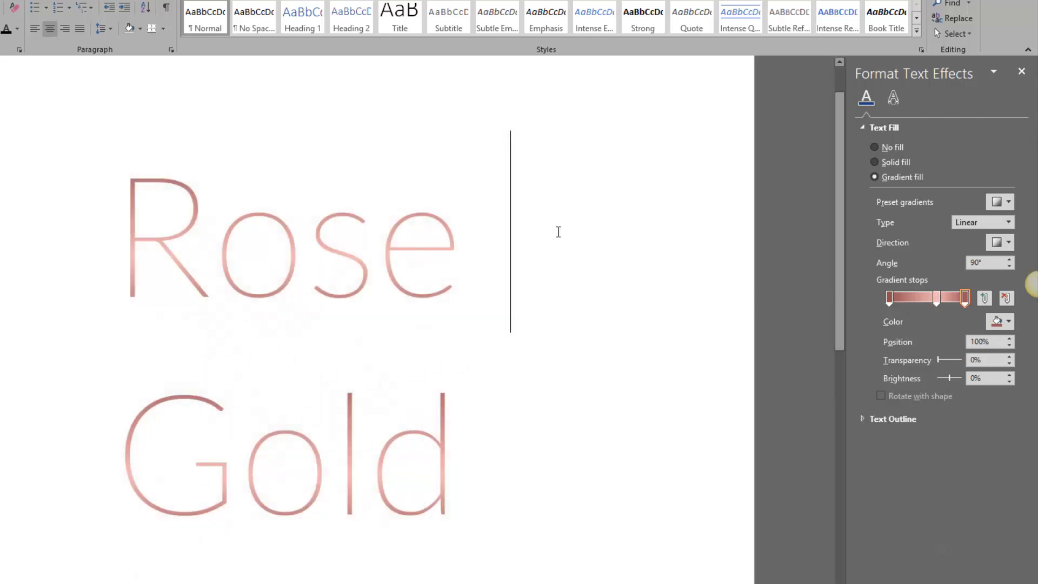
pyautogui.click(936, 301)
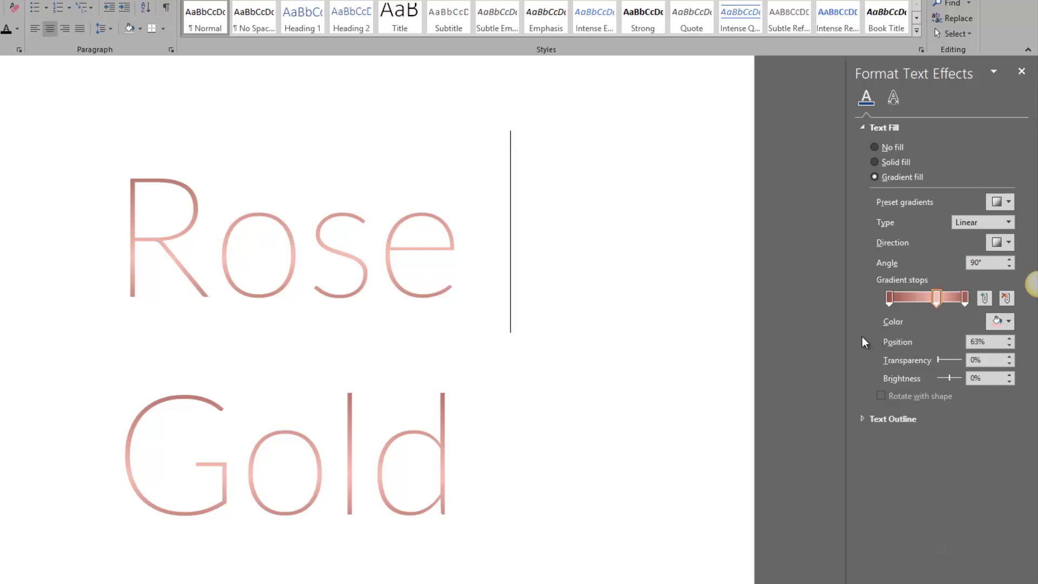
pyautogui.moveTo(129, 238); pyautogui.dragTo(439, 406)
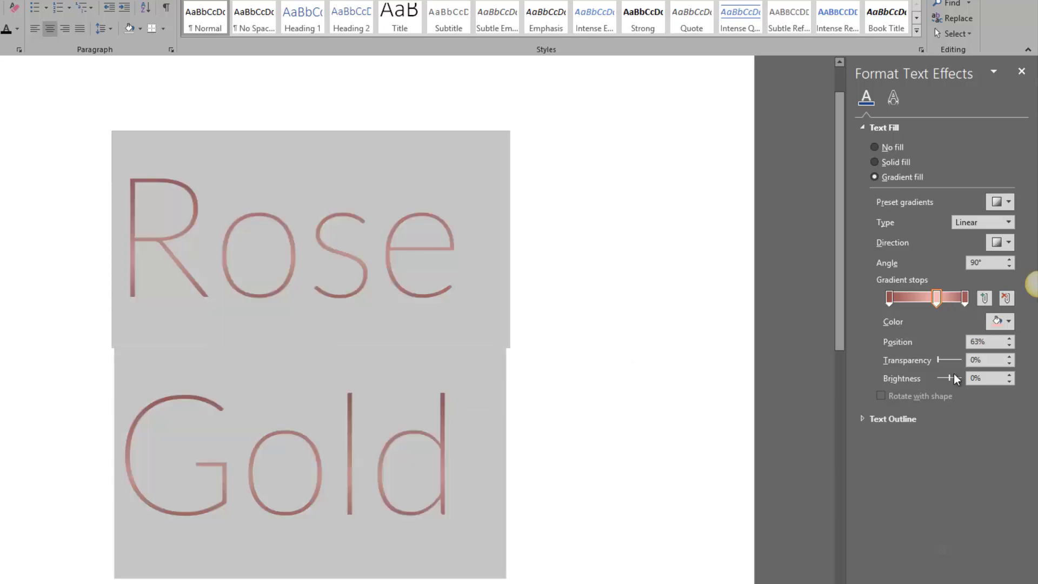
pyautogui.moveTo(936, 298)
pyautogui.mouseDown()
pyautogui.moveTo(886, 299)
pyautogui.moveTo(957, 300)
pyautogui.moveTo(928, 301)
pyautogui.mouseUp()
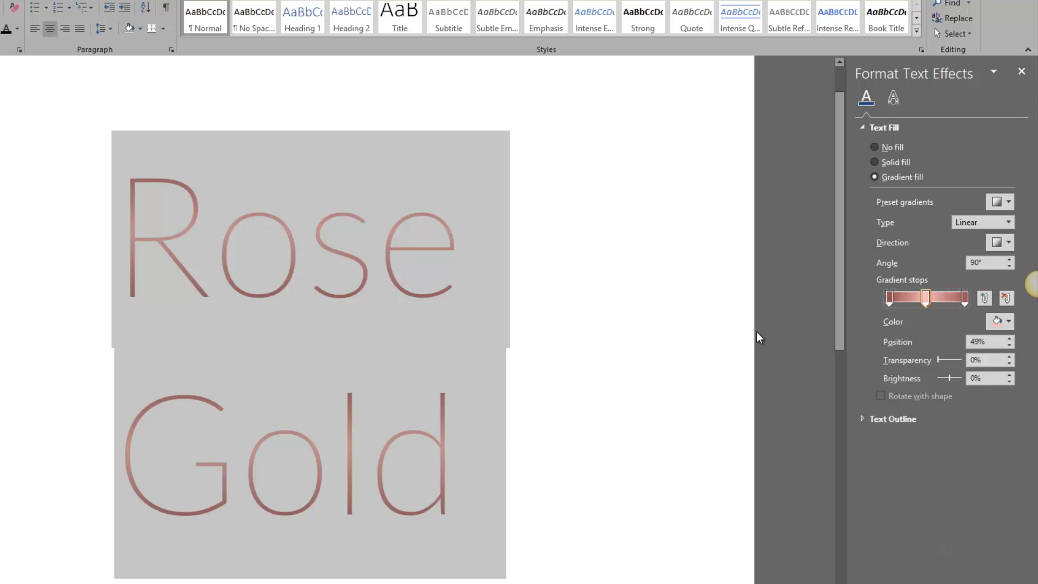
pyautogui.click(317, 372)
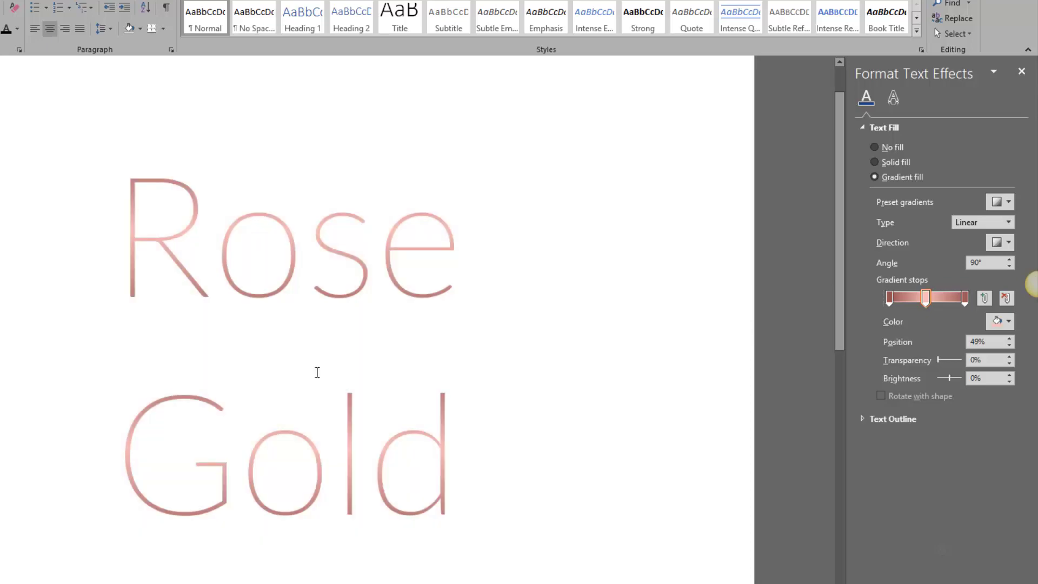